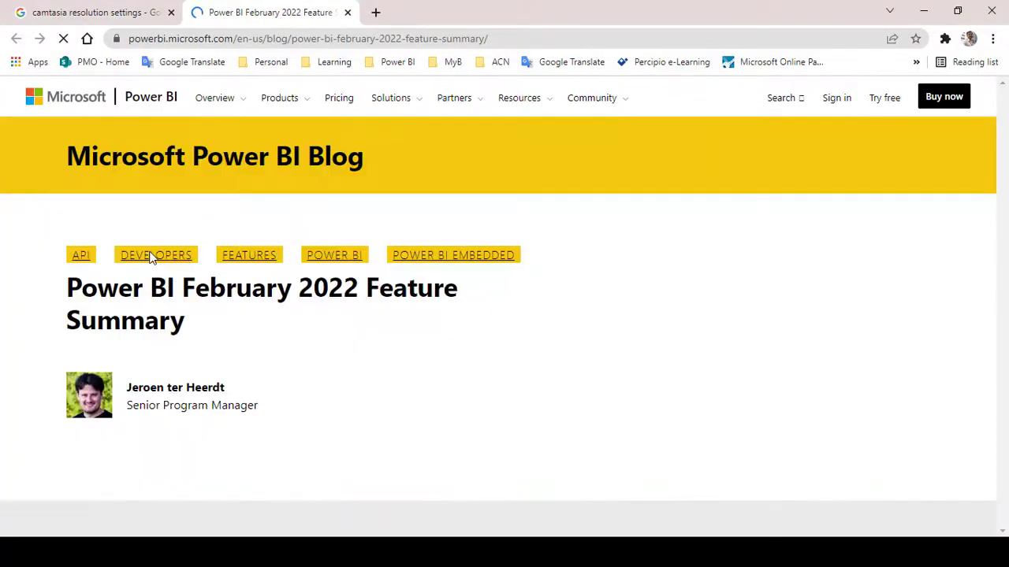
- Scroll down through the February 2022 Feature Summary post and back up to its title
scroll(274, 362, down, 1)
scroll(245, 346, down, 3)
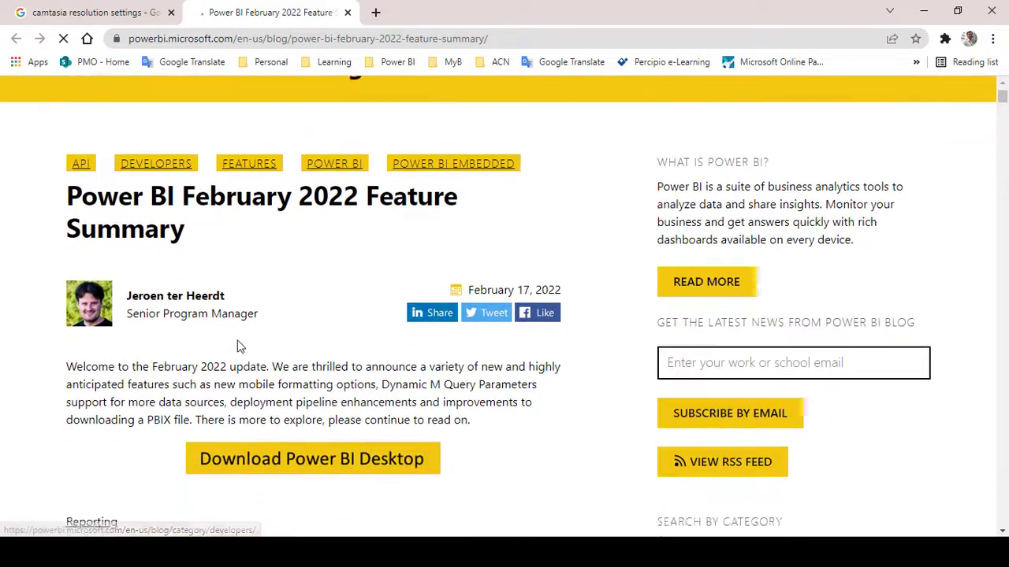
scroll(276, 392, down, 1)
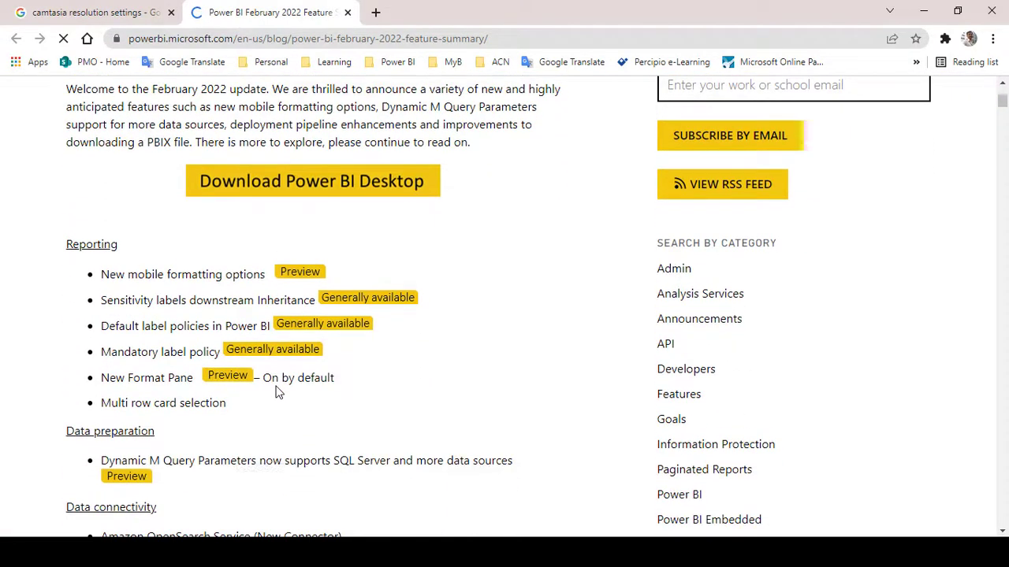
scroll(226, 275, down, 1)
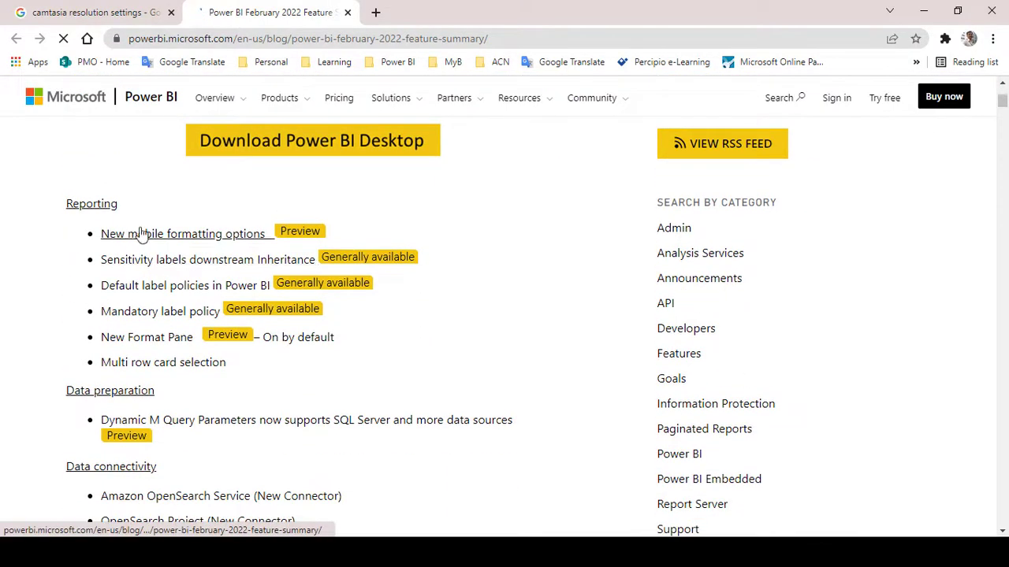
scroll(185, 228, down, 1)
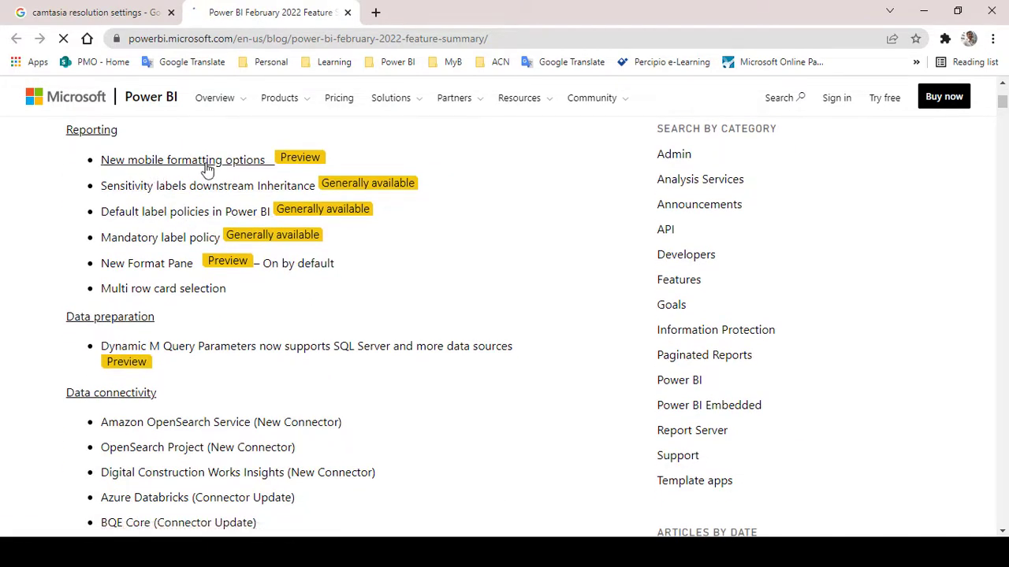
scroll(427, 291, up, 2)
scroll(427, 291, up, 5)
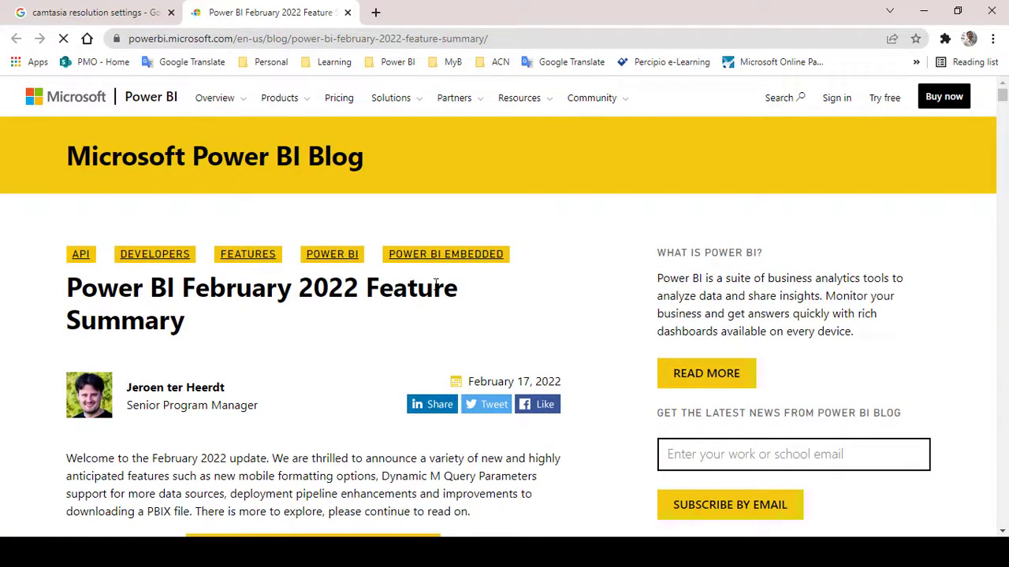
- Highlight the post title and its words 'February 2022', then scroll to the Reporting feature list
drag(66, 287, 460, 310)
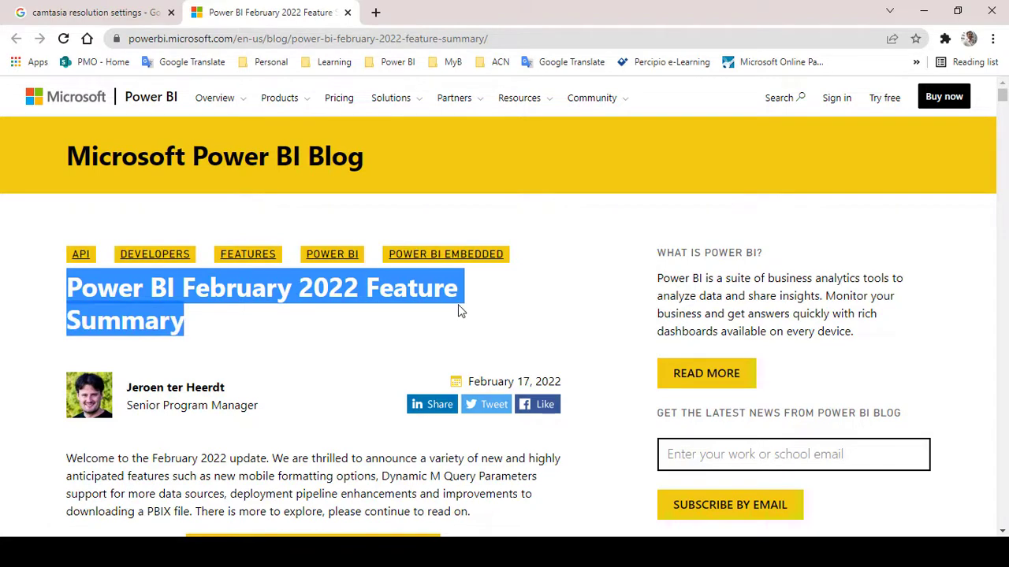
click(188, 280)
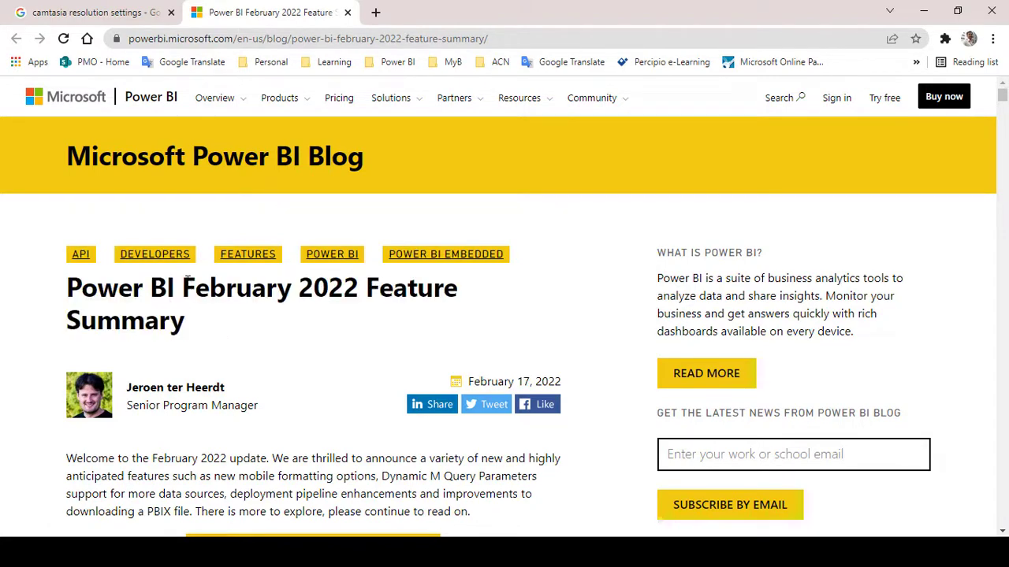
drag(183, 288, 359, 288)
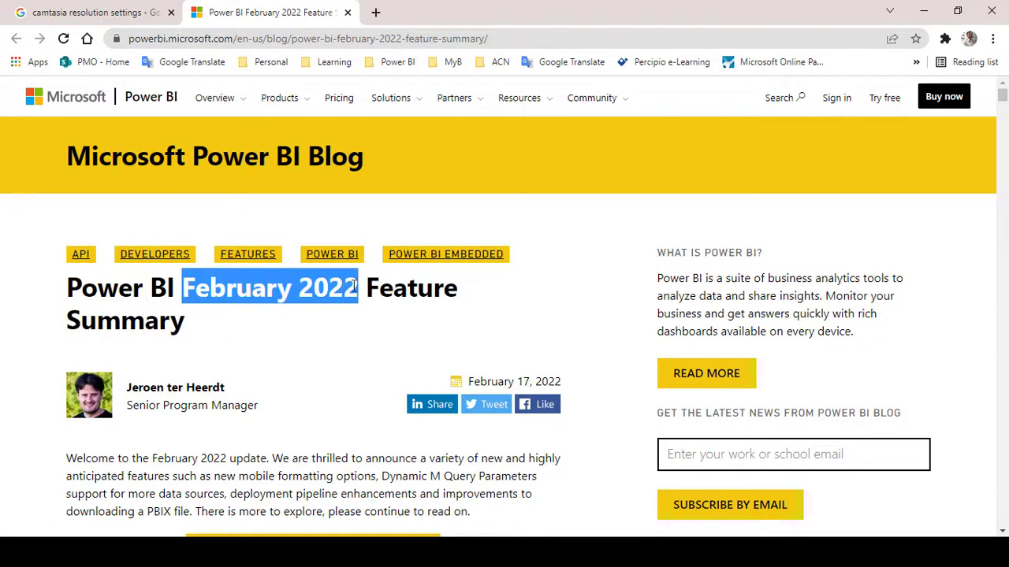
scroll(358, 372, down, 4)
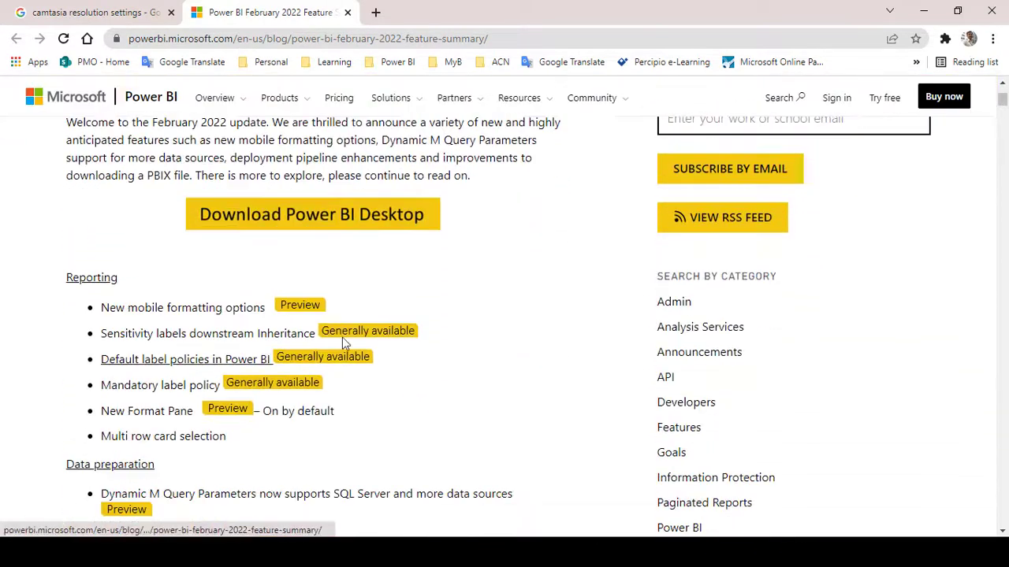
scroll(175, 374, down, 2)
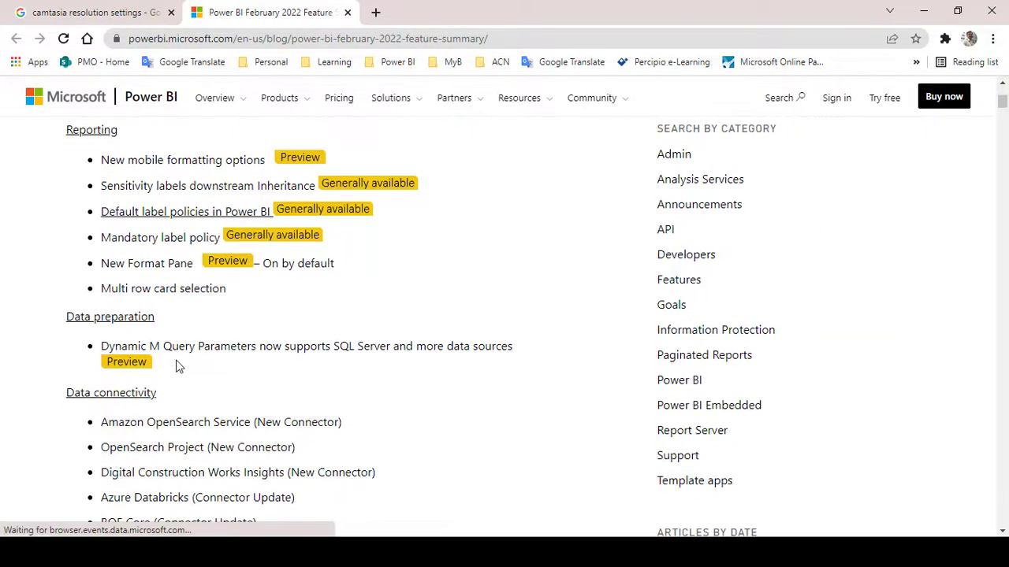
scroll(176, 377, down, 4)
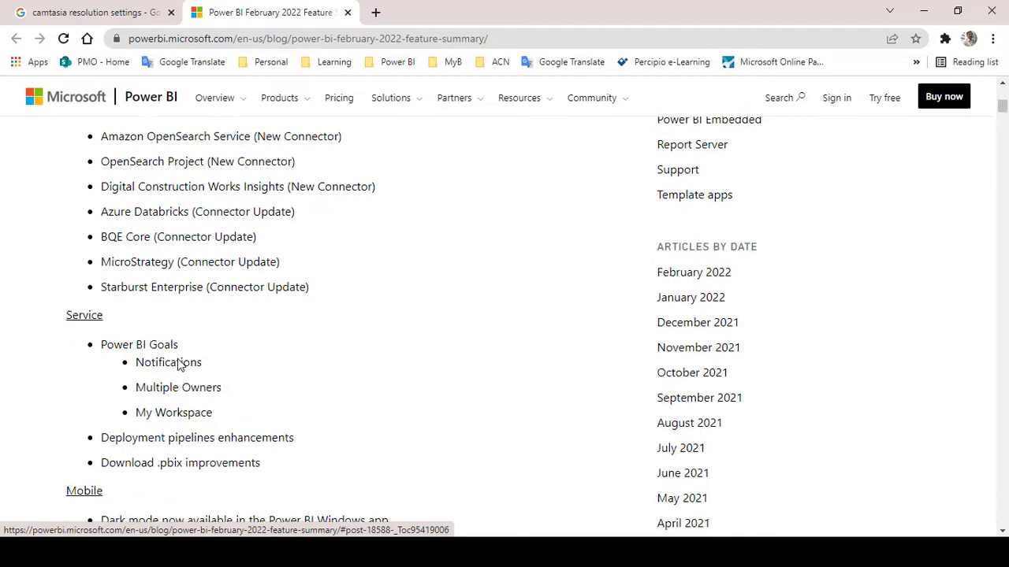
scroll(179, 364, up, 8)
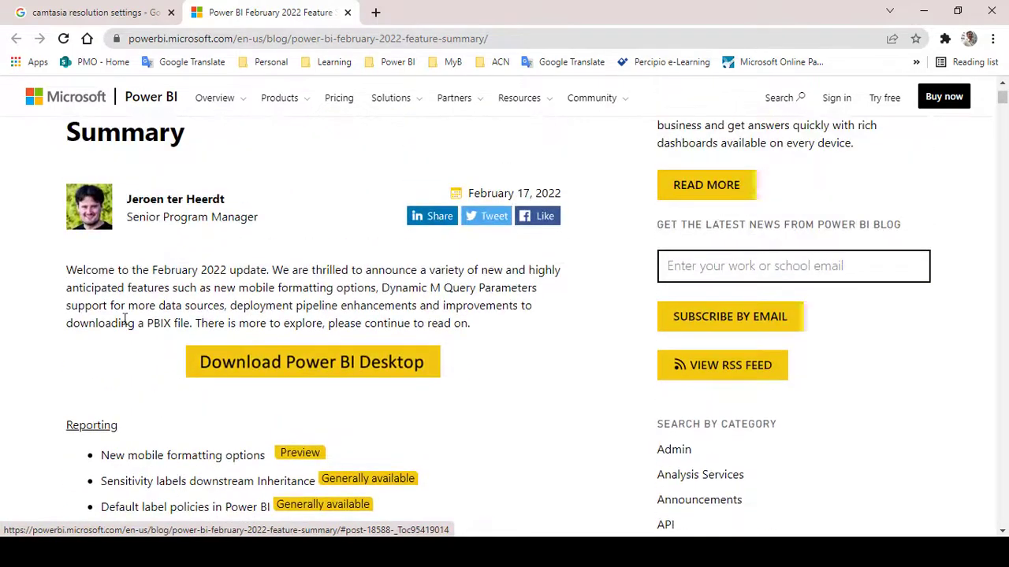
scroll(161, 359, down, 2)
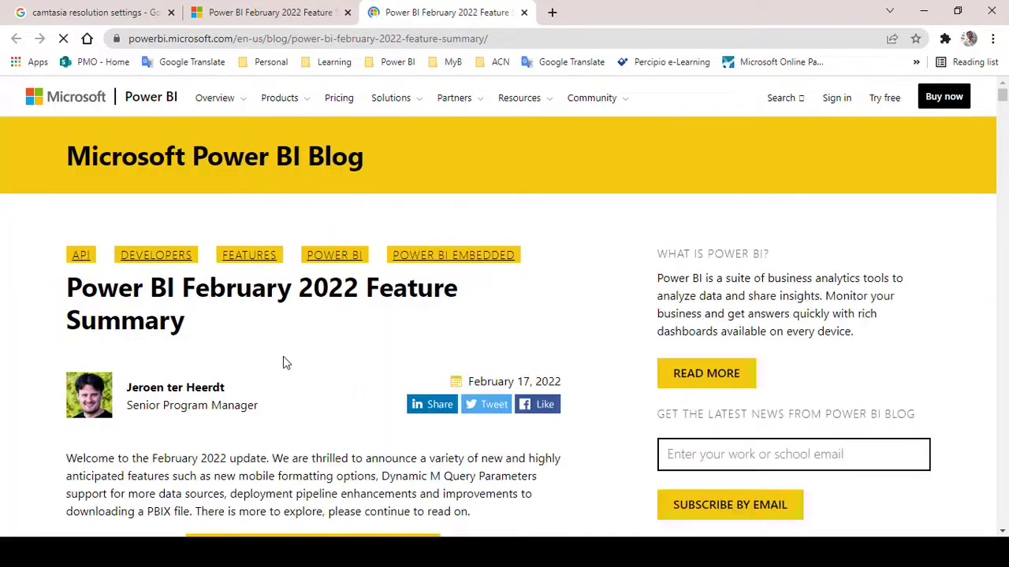
- Scroll the February 2022 feature summary down to the Mandatory label policy section
scroll(283, 358, down, 9)
scroll(285, 363, down, 8)
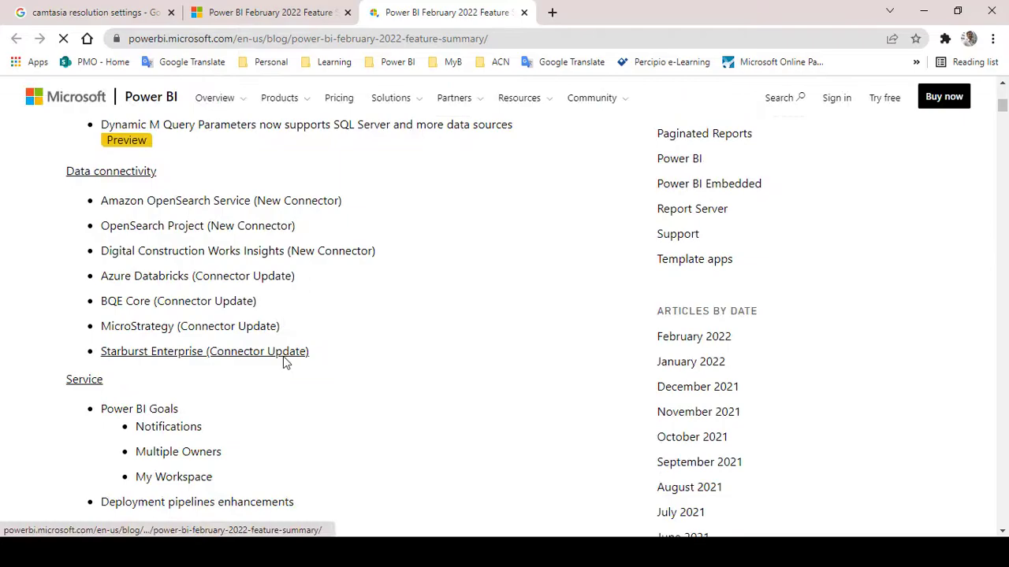
scroll(283, 362, down, 8)
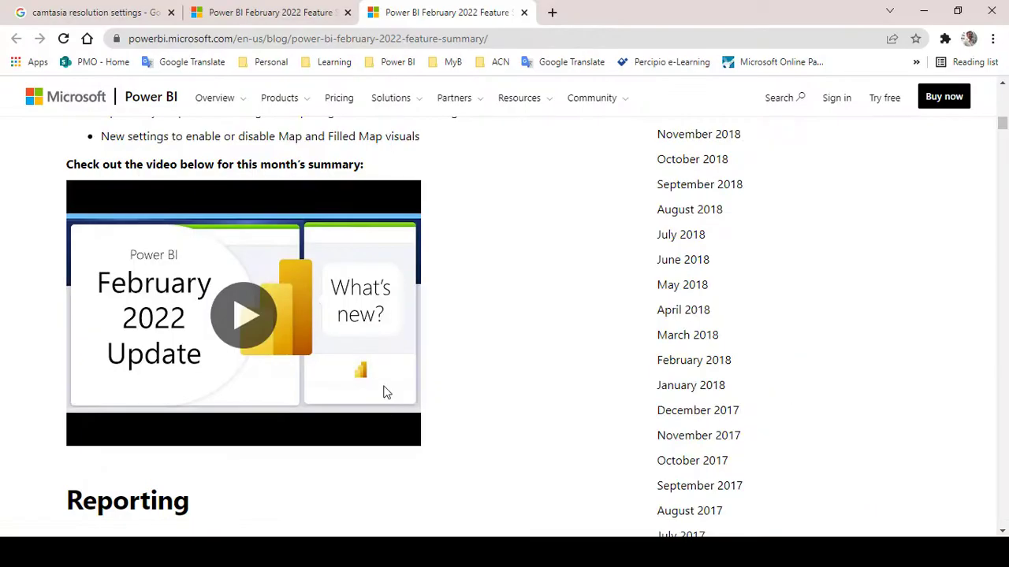
scroll(386, 392, down, 4)
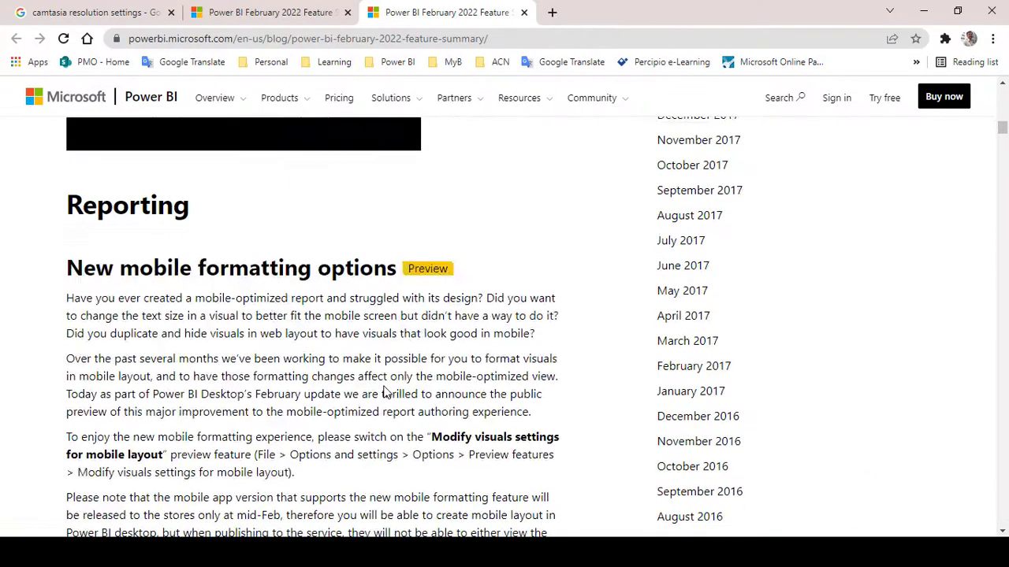
scroll(386, 386, down, 3)
scroll(384, 387, down, 9)
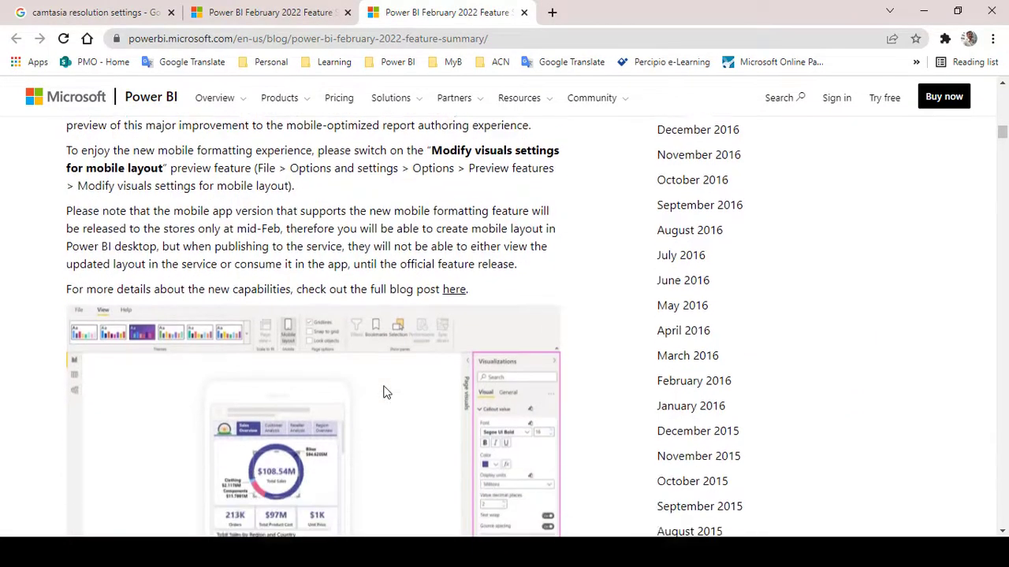
scroll(386, 393, down, 10)
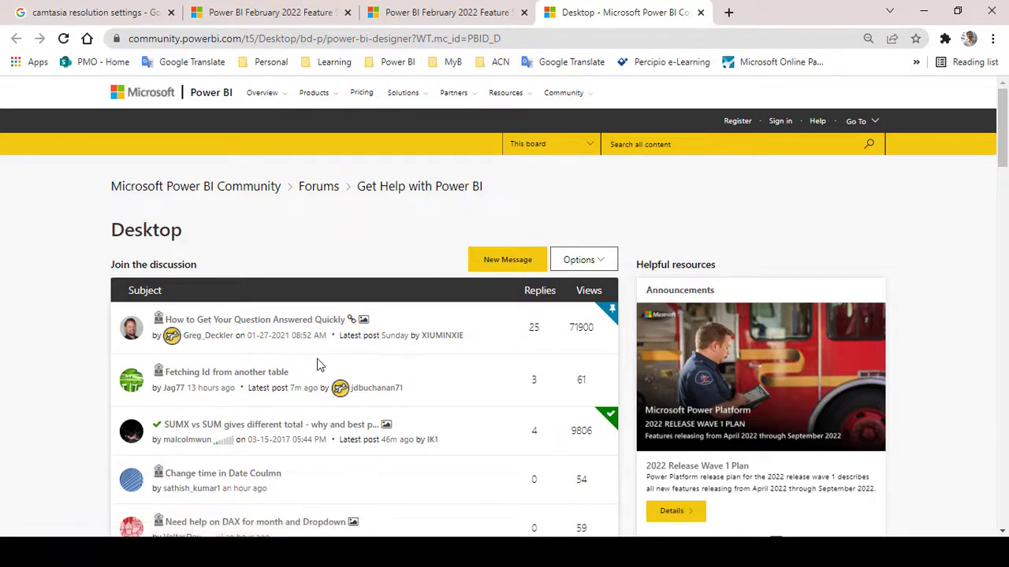
- Open the 'Need help on DAX for month and Dropdown' thread from the Desktop forum list
scroll(319, 364, down, 3)
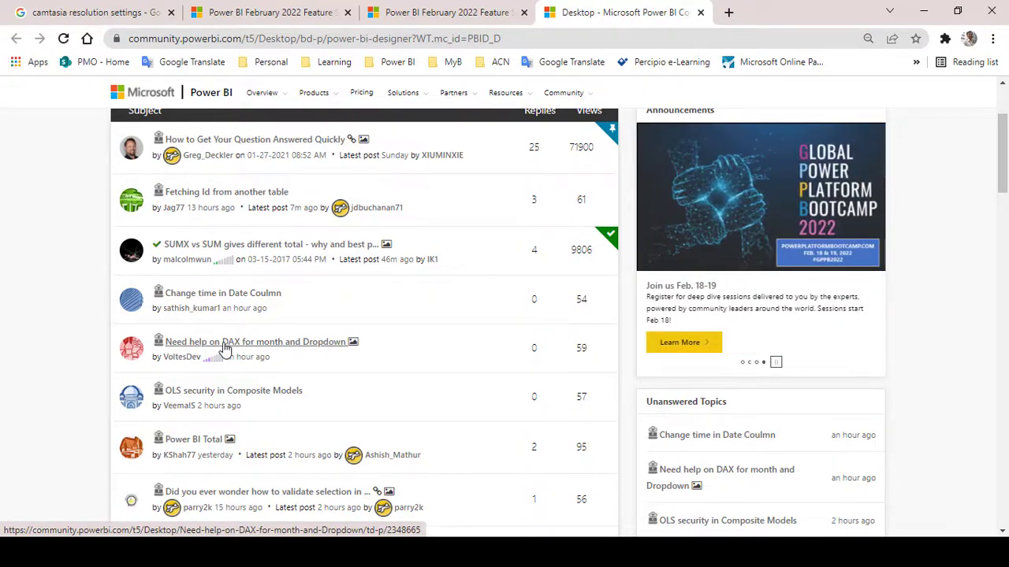
click(268, 349)
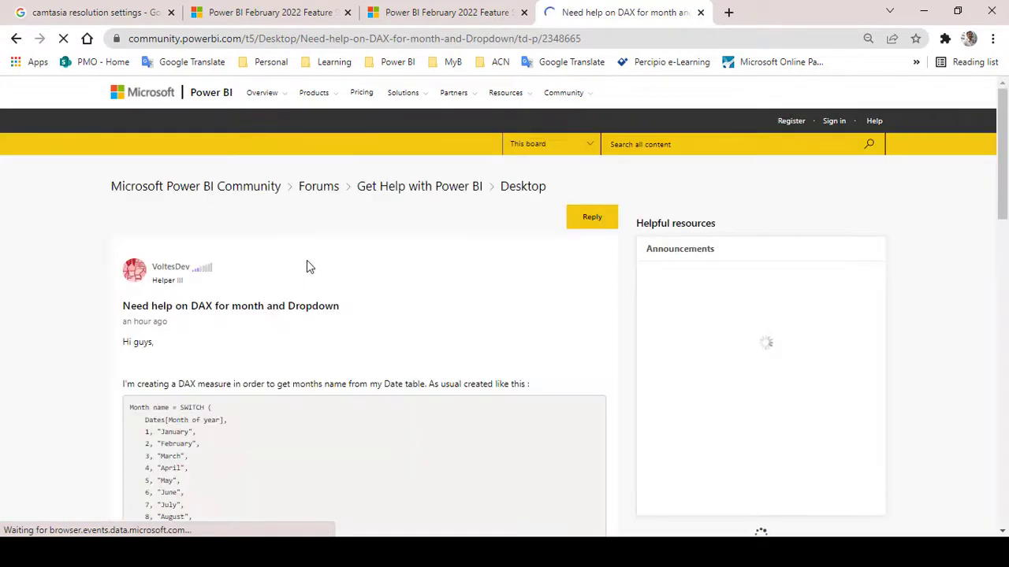
scroll(157, 300, down, 1)
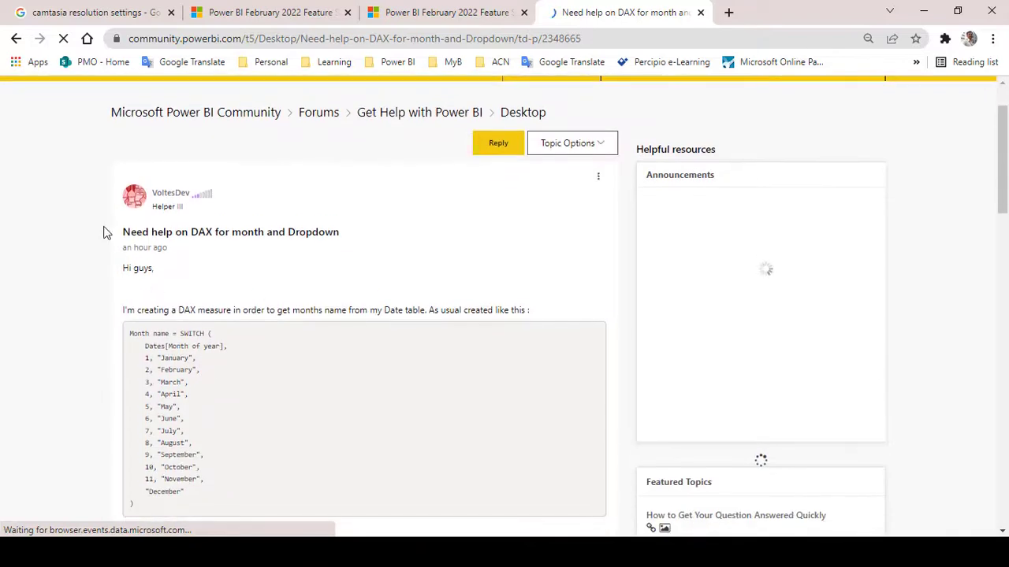
scroll(201, 437, down, 5)
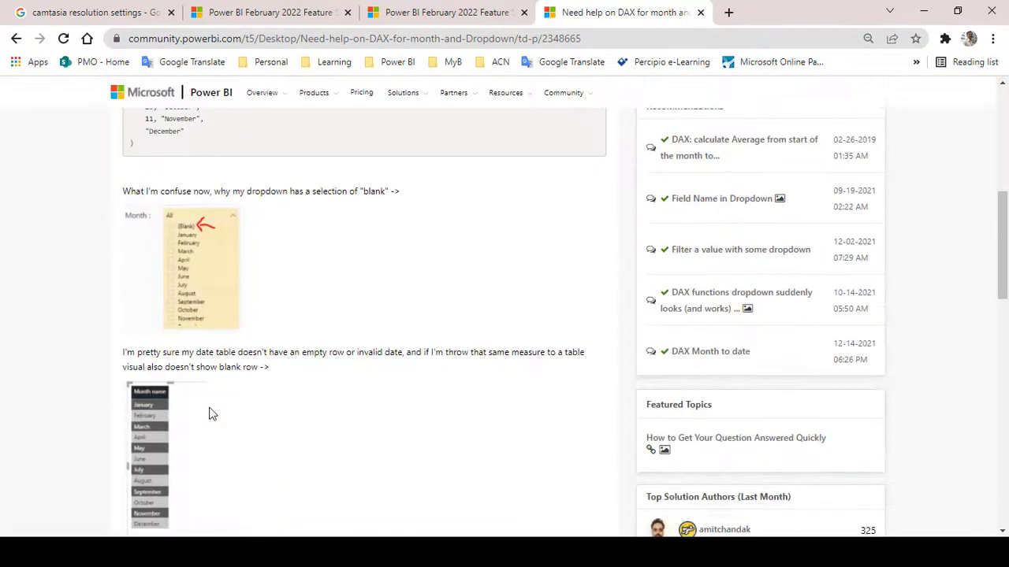
scroll(126, 352, down, 10)
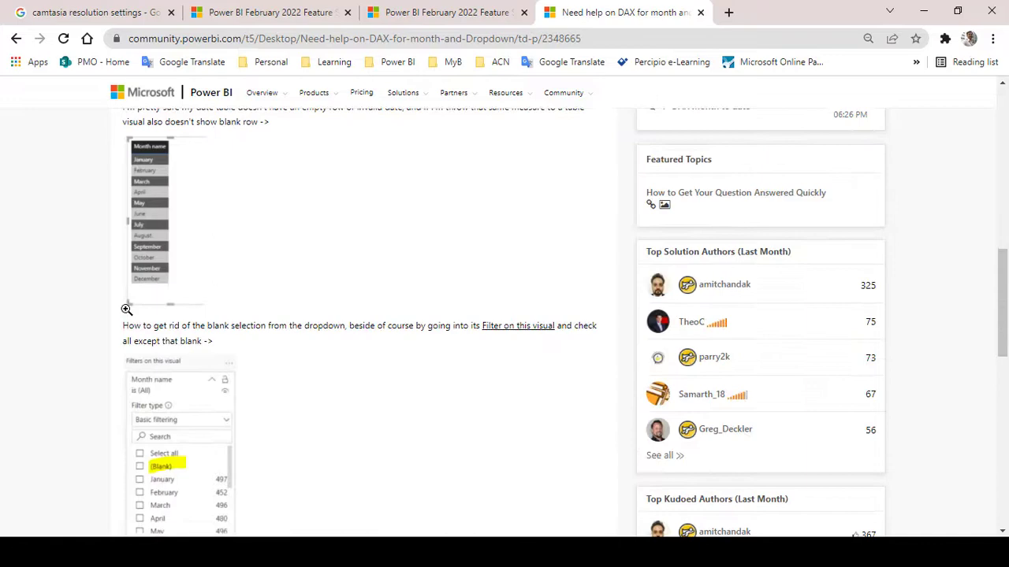
scroll(127, 311, up, 5)
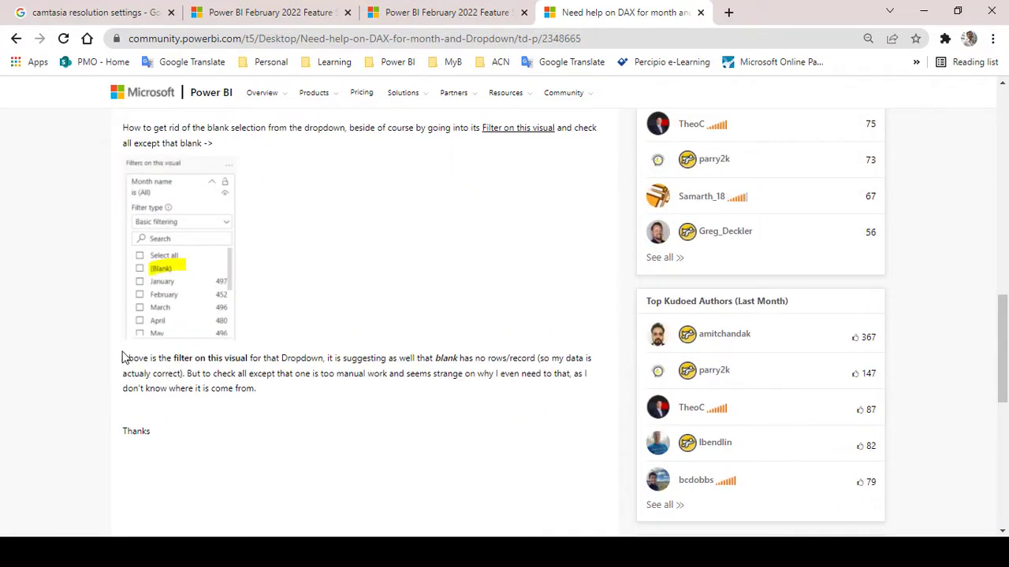
scroll(123, 357, up, 2)
drag(118, 277, 320, 443)
scroll(343, 429, down, 2)
scroll(110, 191, up, 2)
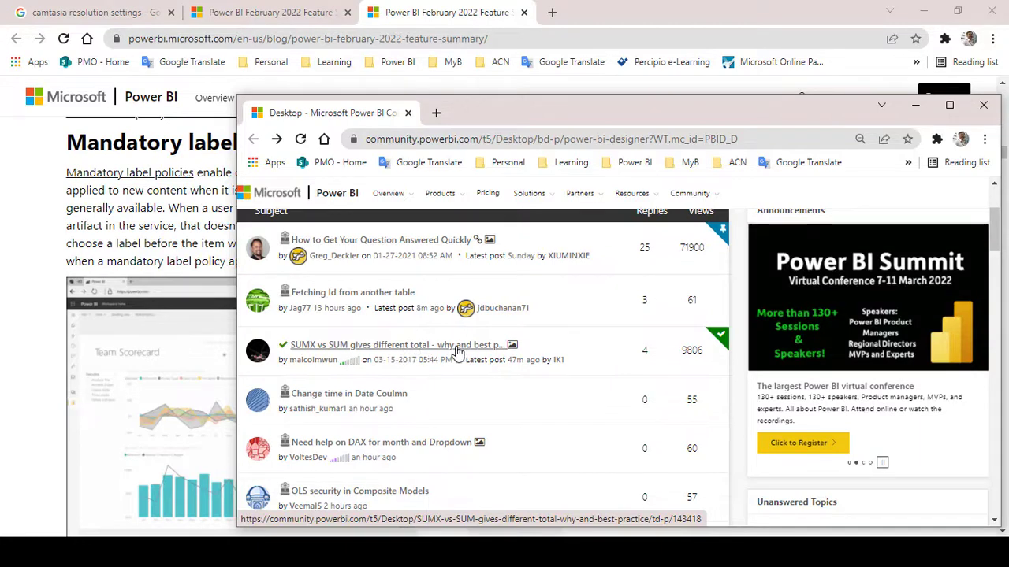
- Open the 'SUMX vs SUM gives different total' topic and scroll down to its accepted solution
click(465, 351)
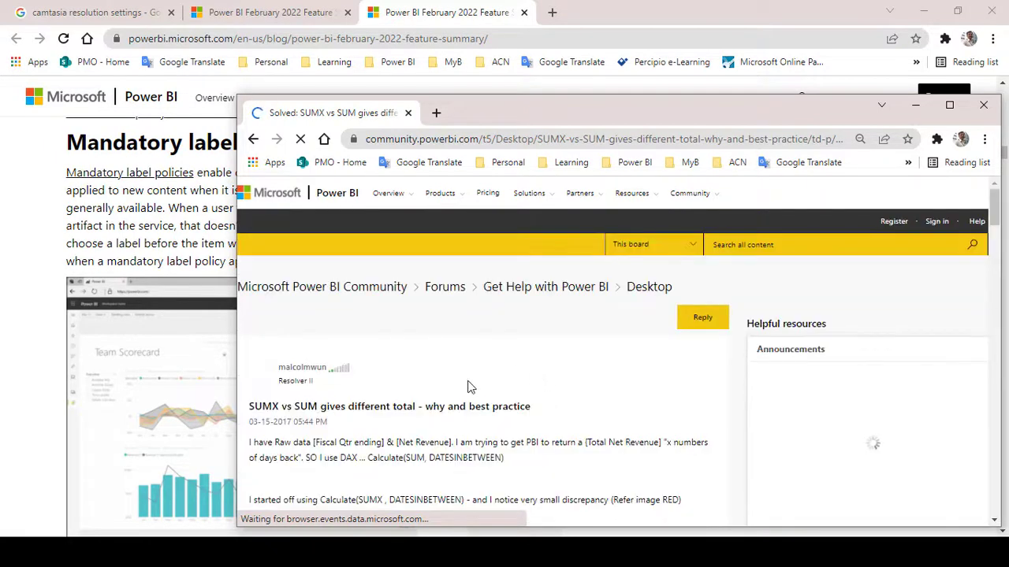
scroll(332, 377, down, 1)
scroll(332, 377, down, 2)
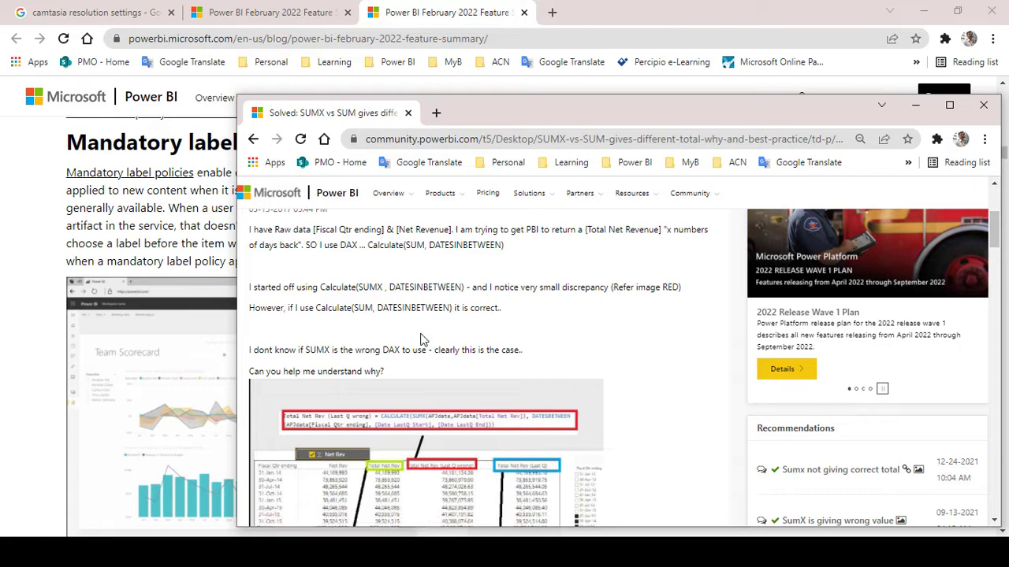
scroll(421, 339, down, 5)
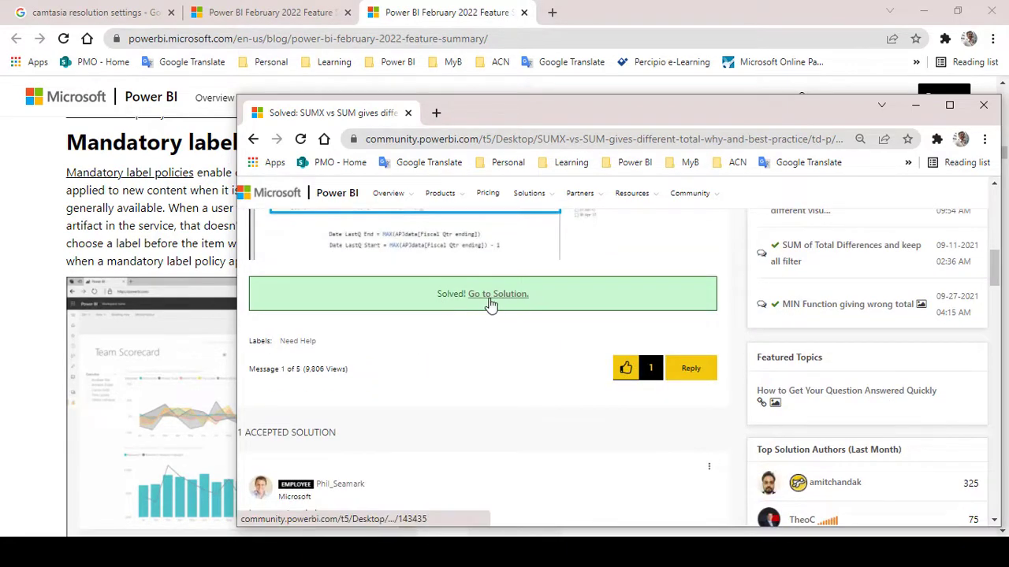
scroll(483, 362, down, 1)
scroll(484, 373, down, 2)
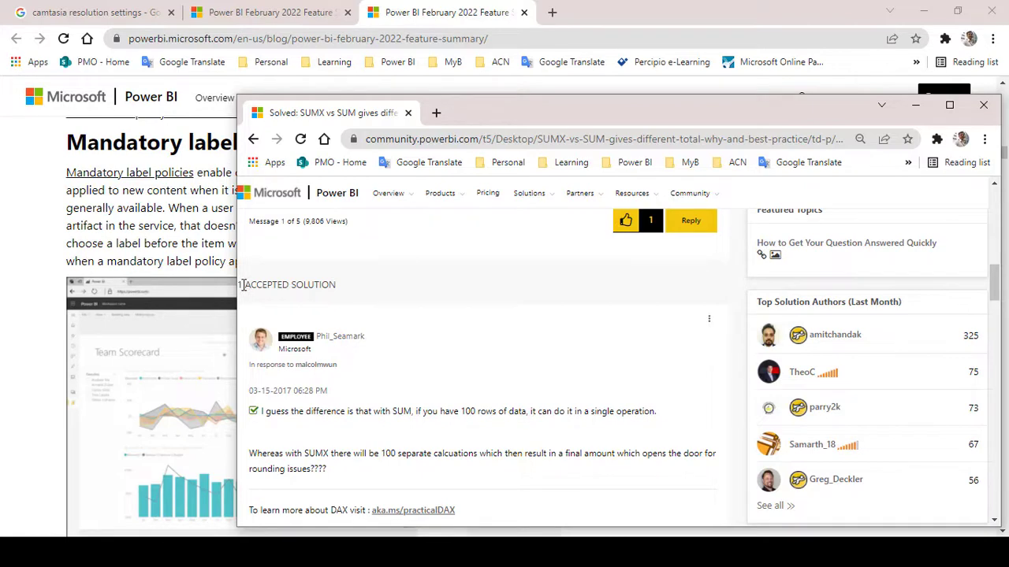
- Highlight the ACCEPTED SOLUTION heading and the question's explanation text
drag(243, 285, 351, 285)
click(344, 287)
scroll(470, 327, up, 8)
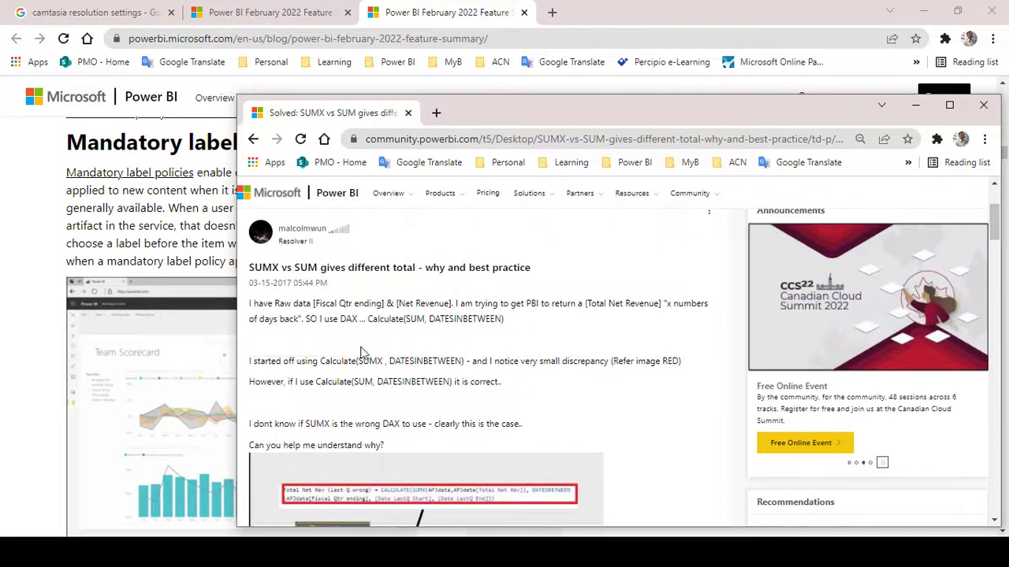
drag(275, 304, 301, 439)
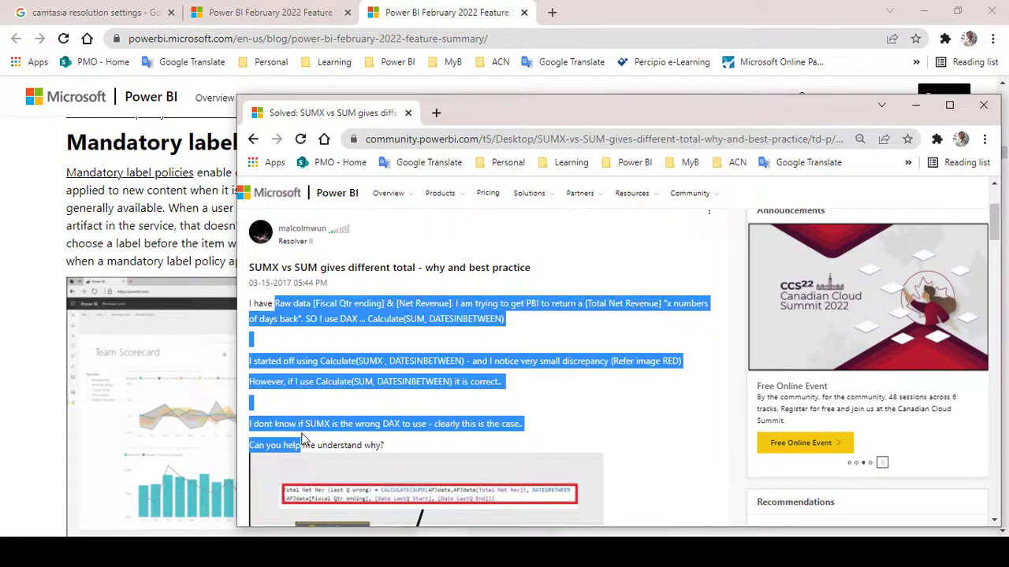
click(502, 407)
- Read back and forth through the question and its accepted solution
scroll(473, 398, down, 8)
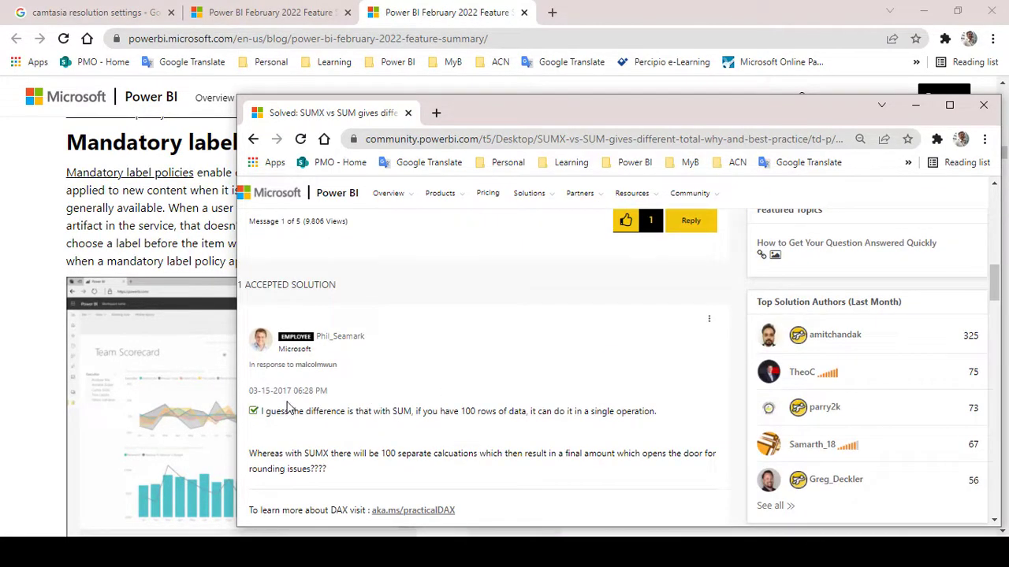
scroll(294, 435, down, 1)
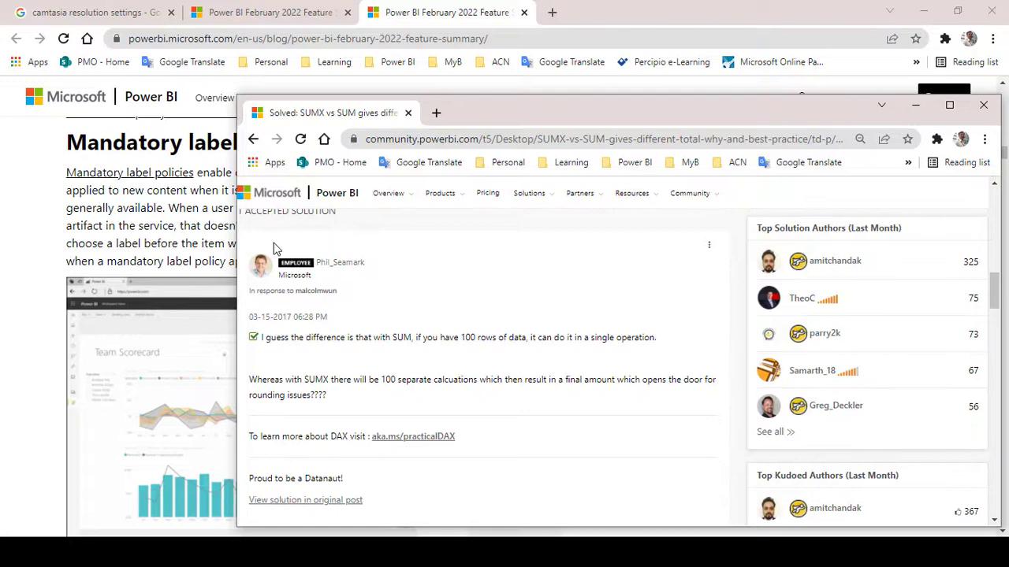
scroll(351, 362, down, 2)
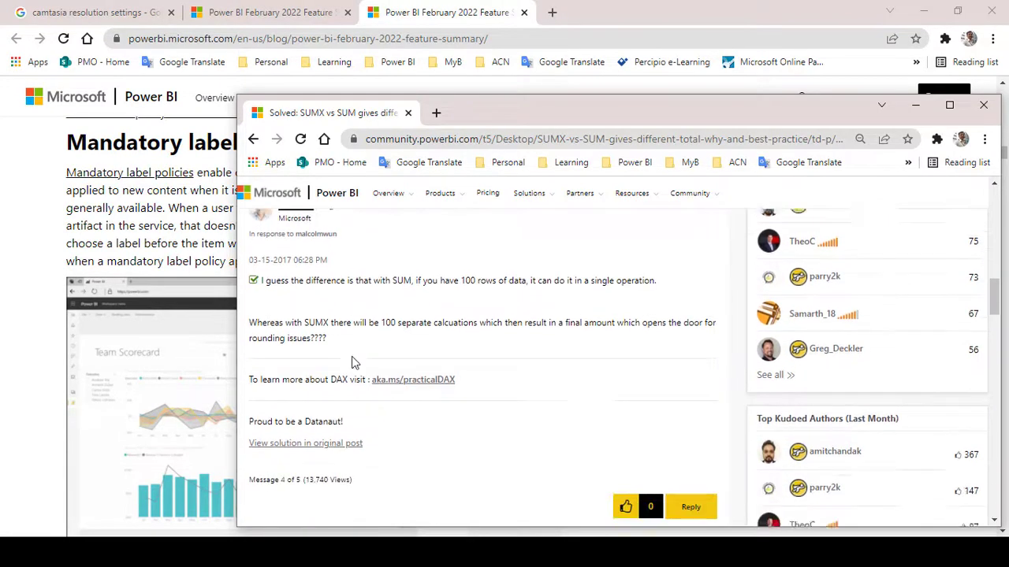
scroll(472, 369, up, 7)
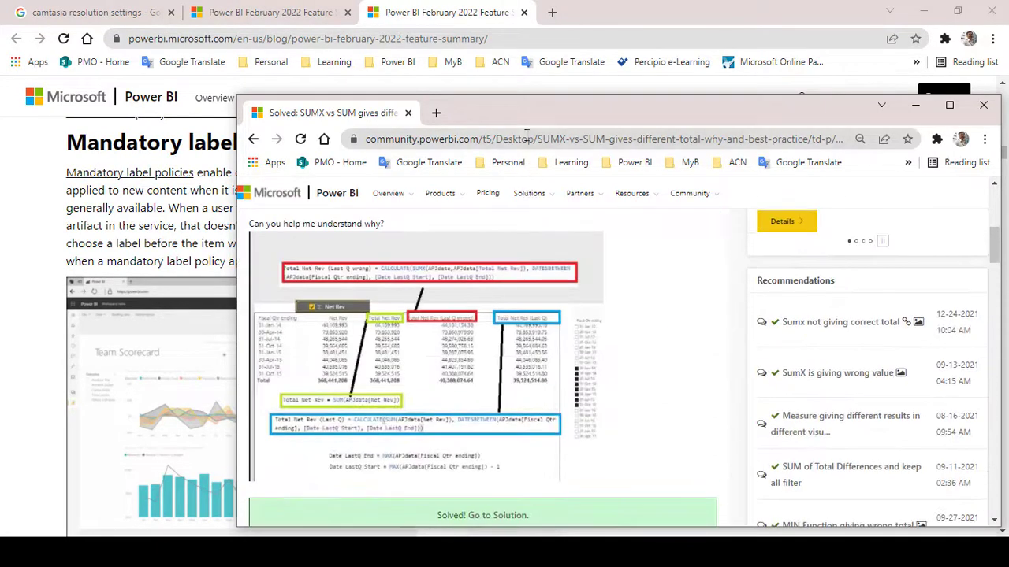
scroll(364, 279, up, 2)
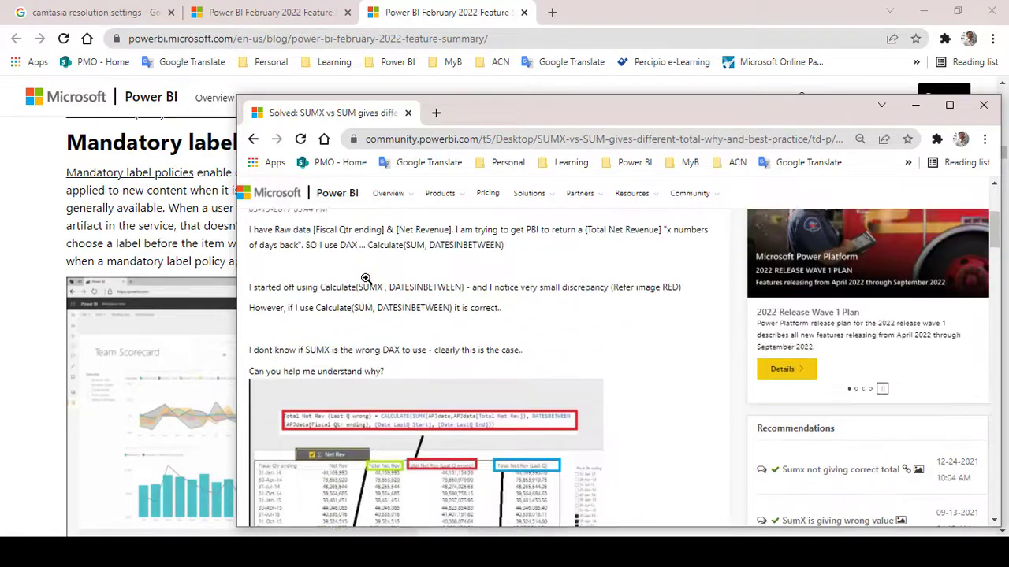
scroll(364, 279, down, 11)
scroll(366, 282, up, 3)
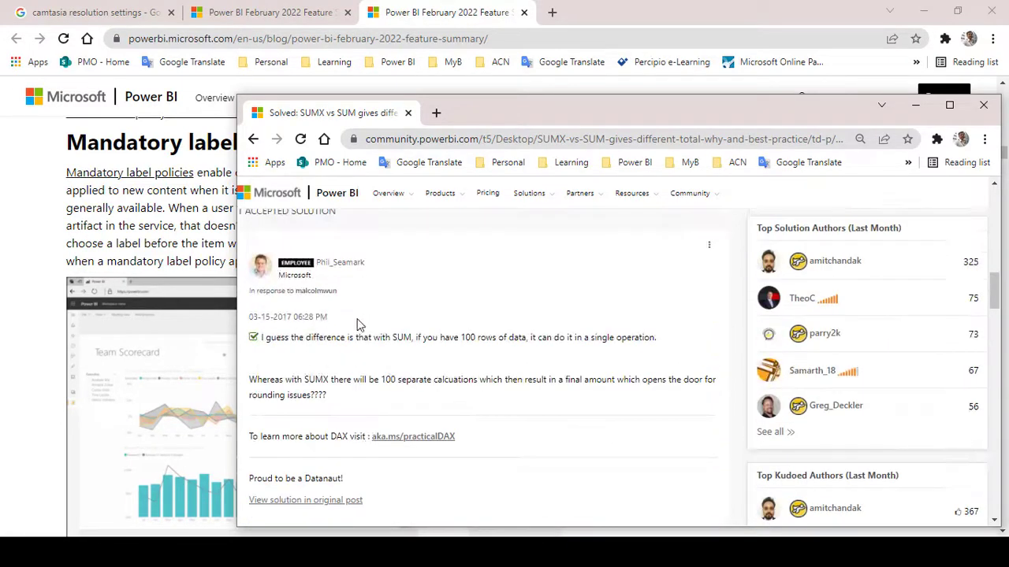
scroll(315, 374, up, 2)
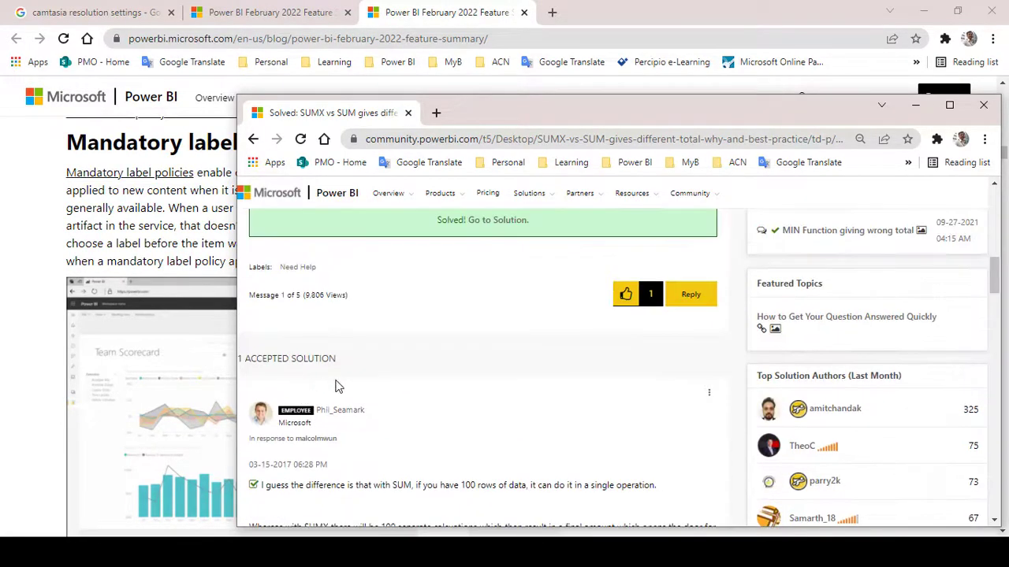
- Highlight the ACCEPTED SOLUTION heading again, then return to the Desktop forum topic list
drag(349, 367, 247, 363)
click(398, 367)
scroll(424, 406, down, 2)
scroll(424, 410, down, 2)
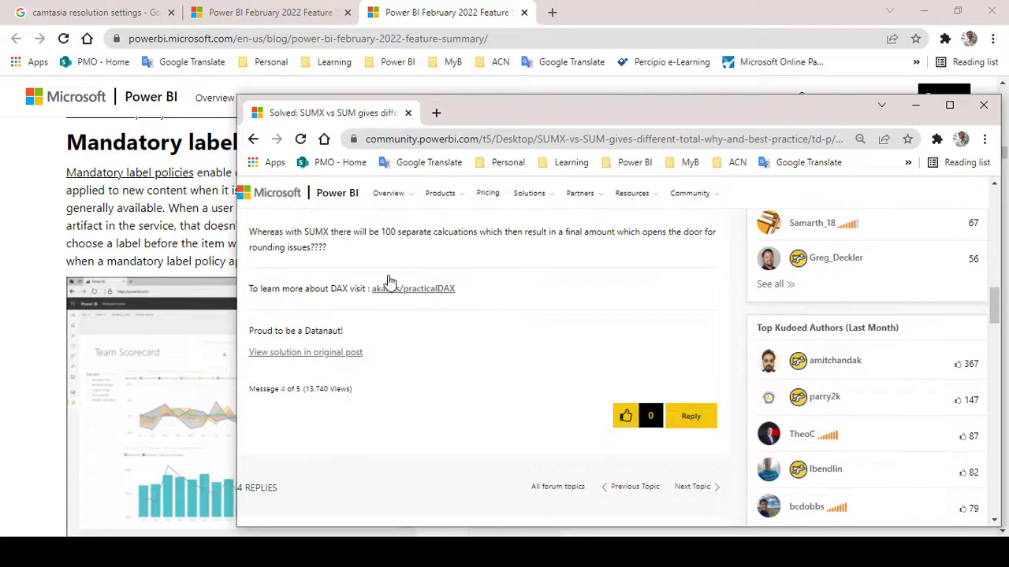
key(alt+Left)
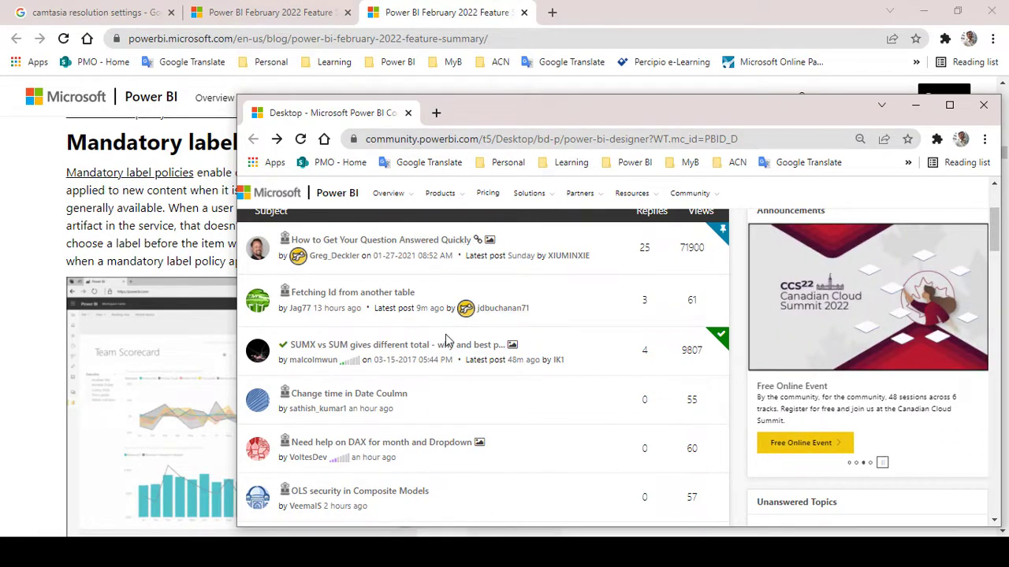
- Start a New Message on the forum, pick a sign-in account, then close the sign-in window
scroll(543, 369, up, 3)
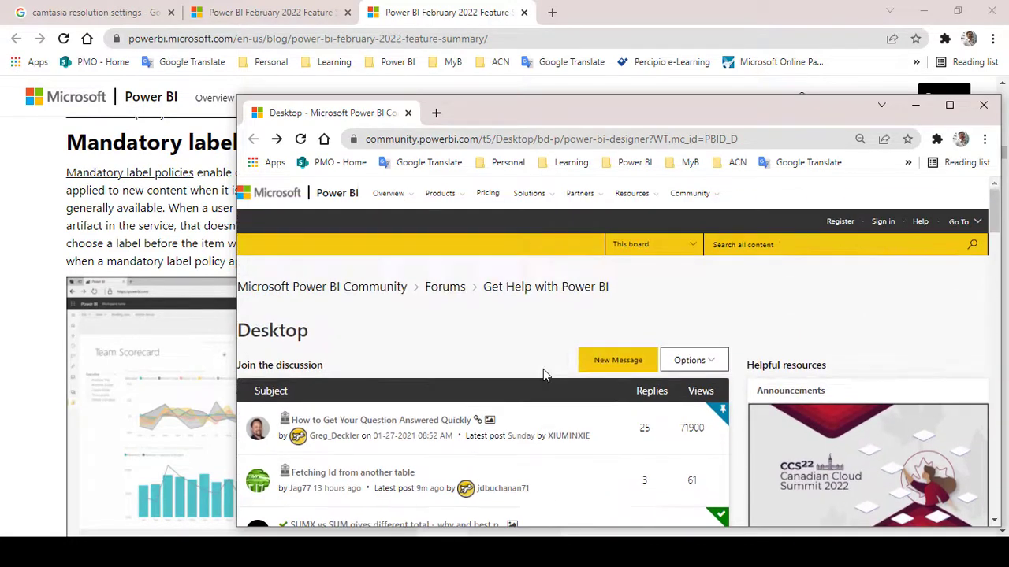
click(625, 367)
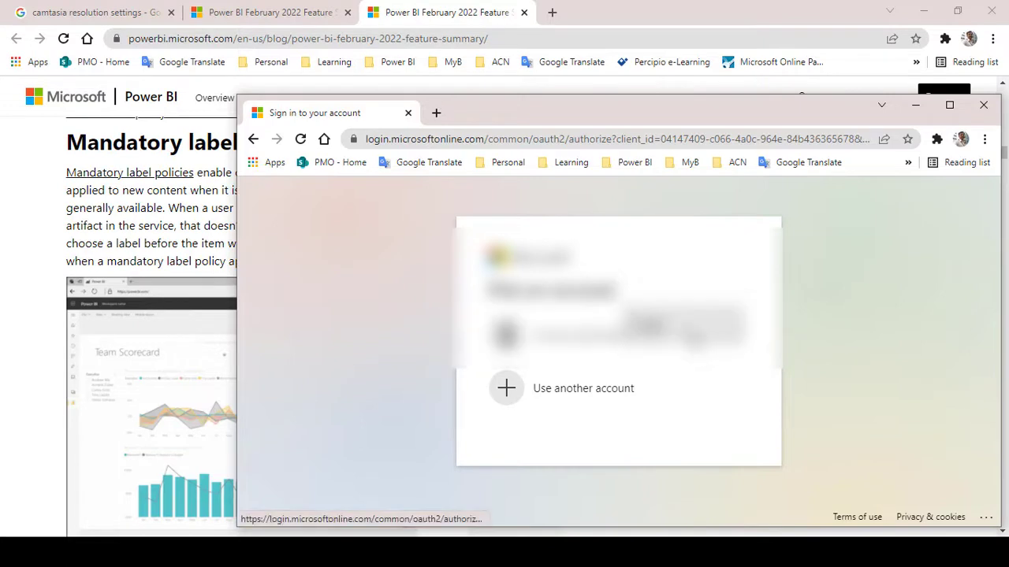
click(694, 336)
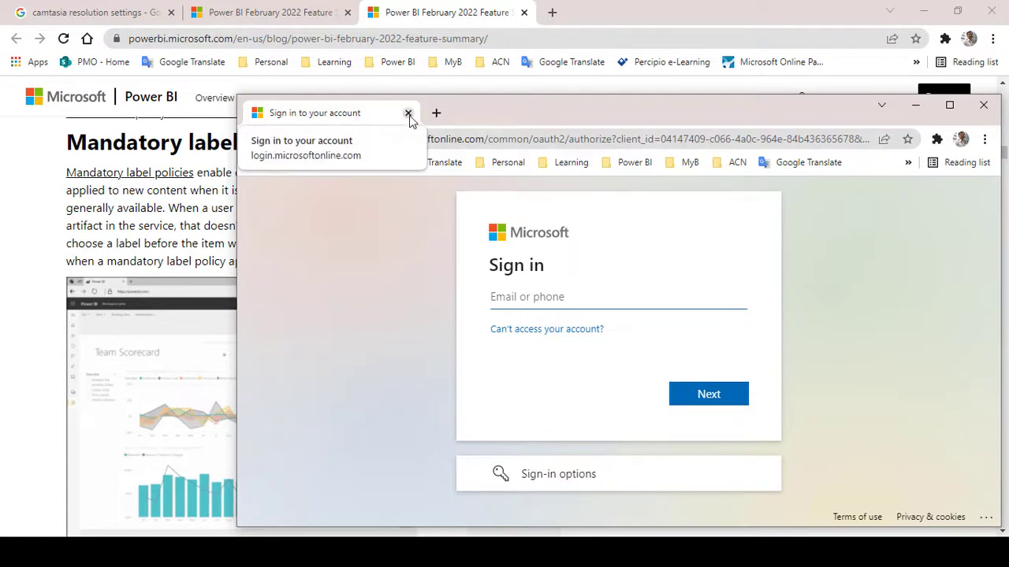
click(409, 115)
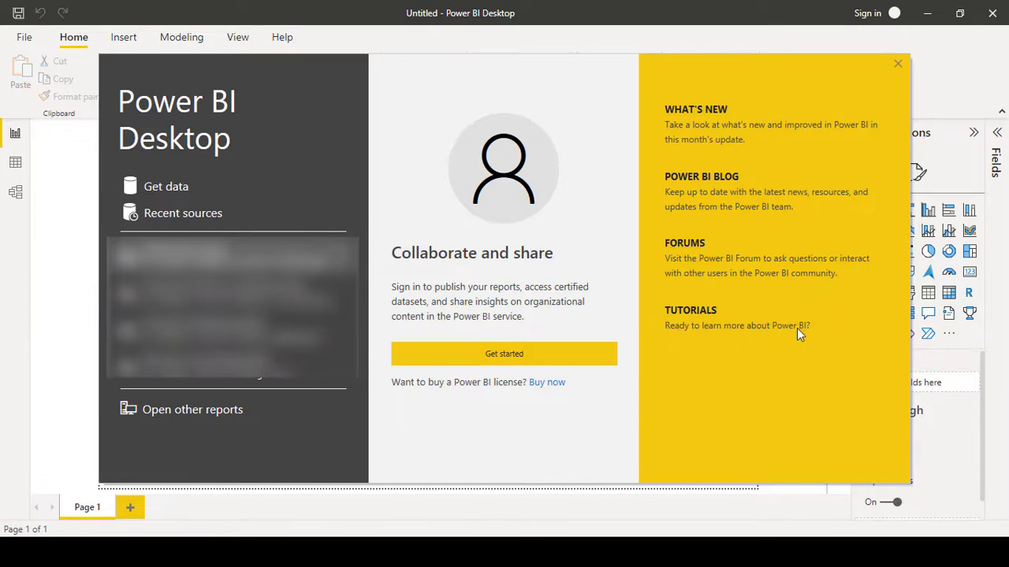
- Open the Power BI tutorials on Microsoft Learn and scroll to 'Popular learning paths and modules'
click(688, 312)
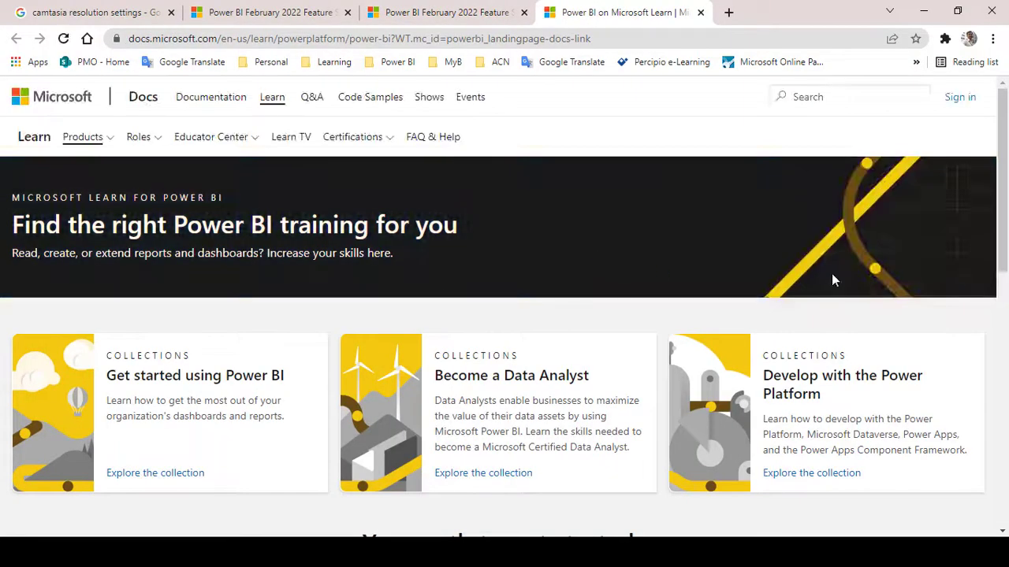
scroll(571, 376, down, 1)
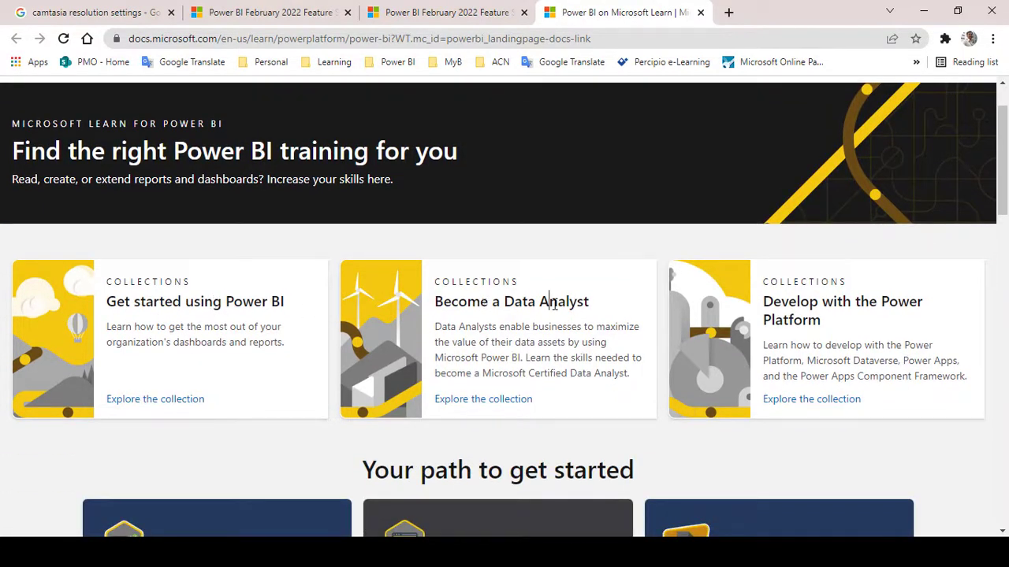
drag(763, 309, 922, 331)
scroll(662, 406, down, 10)
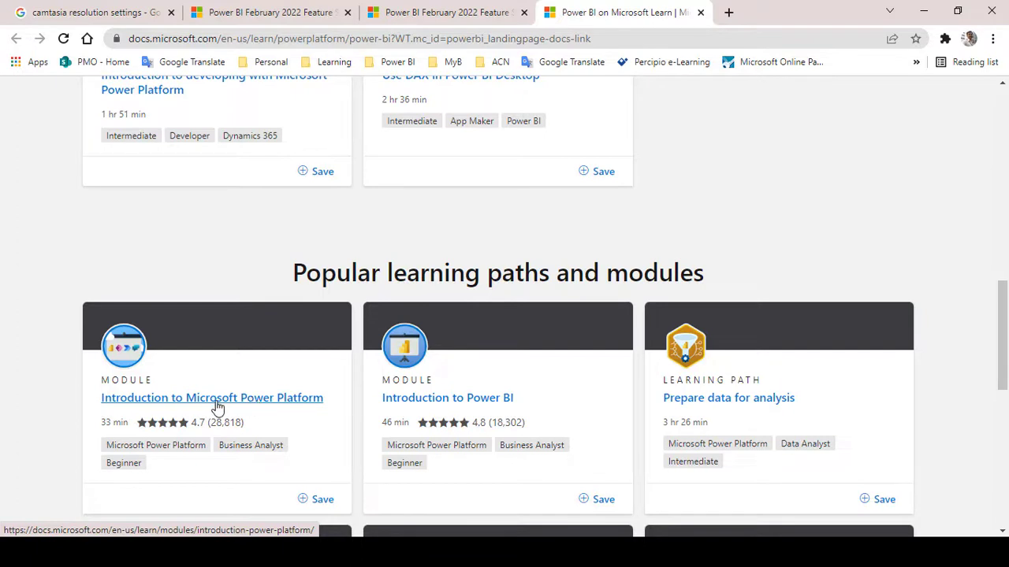
- Open the Introduction to Power BI module page and look over its overview
click(460, 406)
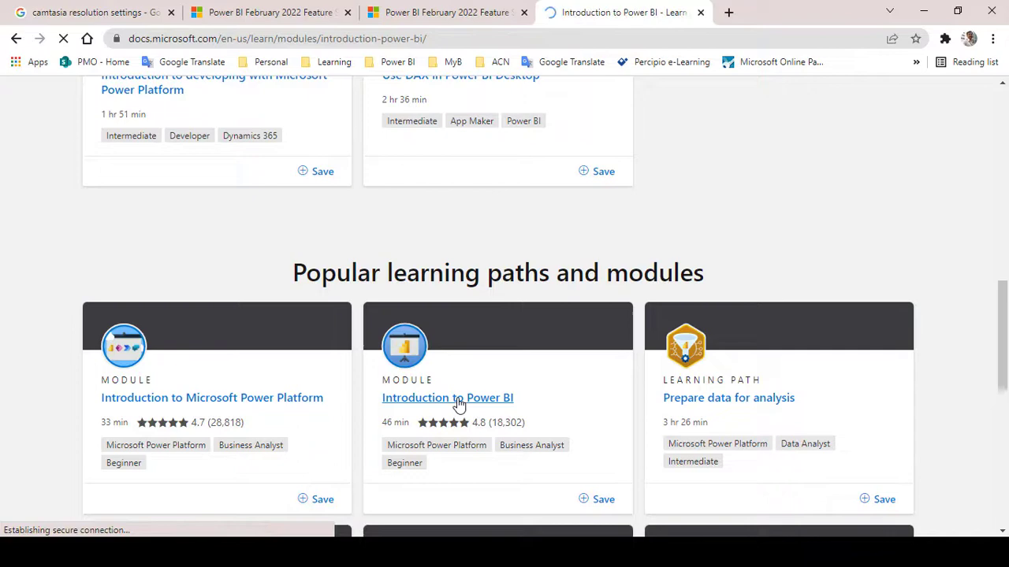
scroll(344, 362, down, 4)
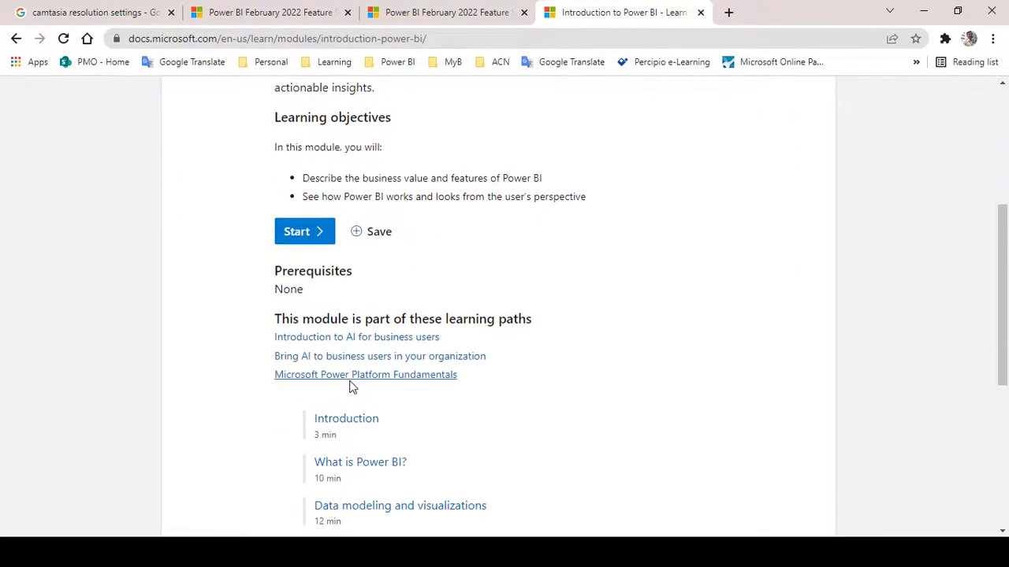
scroll(349, 387, up, 2)
scroll(320, 365, up, 3)
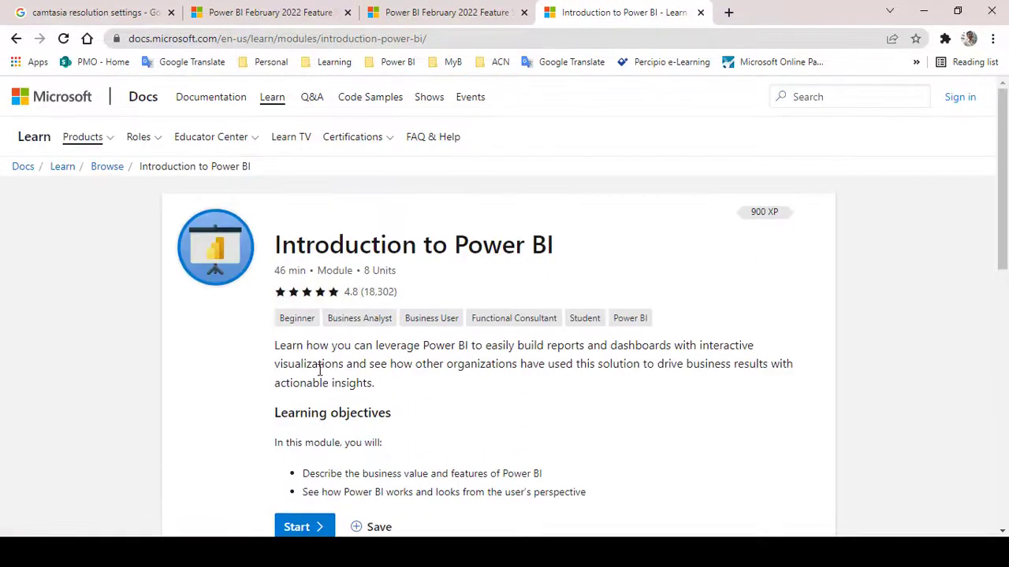
scroll(308, 394, down, 2)
- Start the module, read the 'What is Power BI?' unit, then close its tab
click(302, 382)
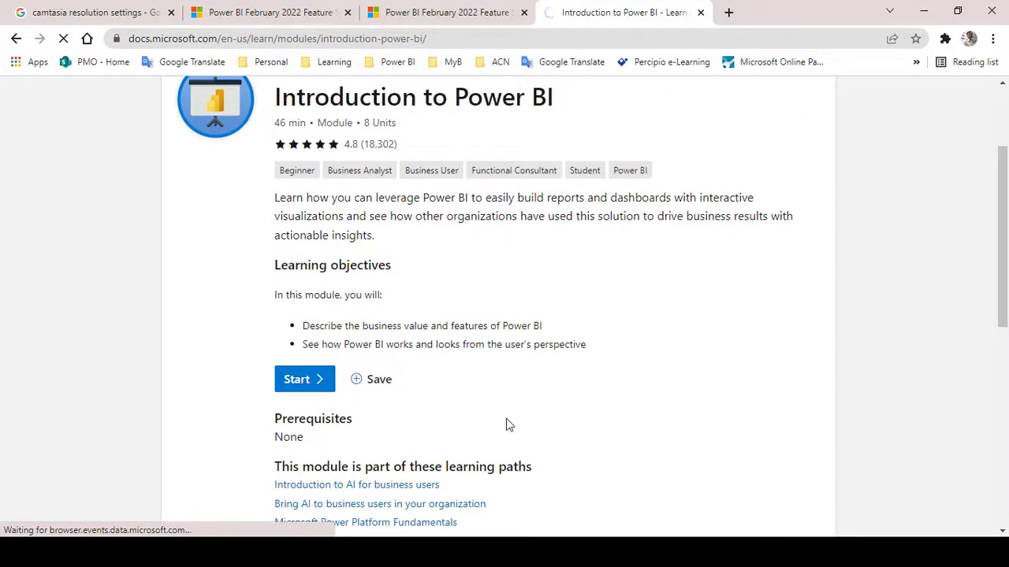
scroll(410, 404, down, 4)
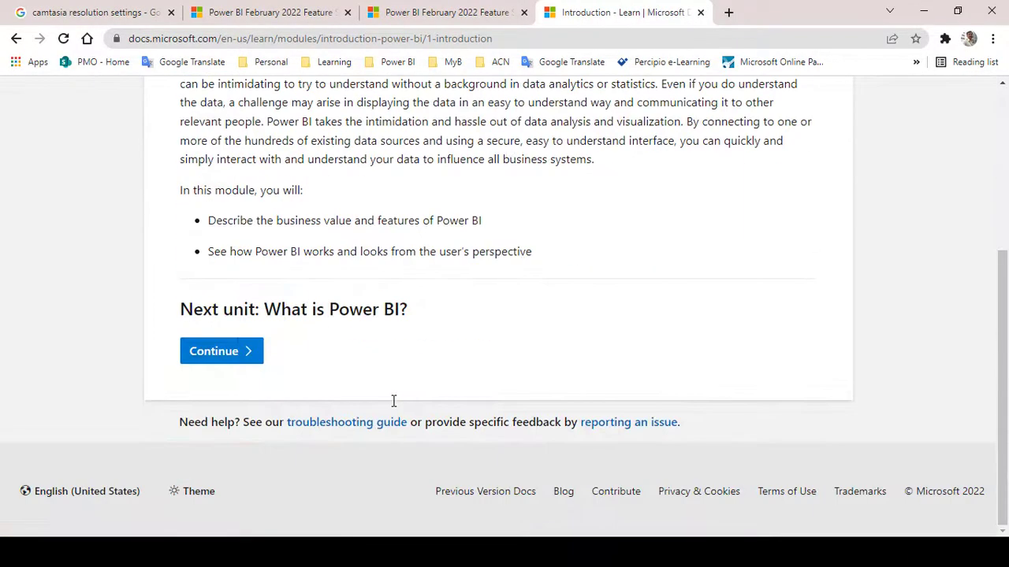
click(226, 354)
scroll(559, 367, down, 4)
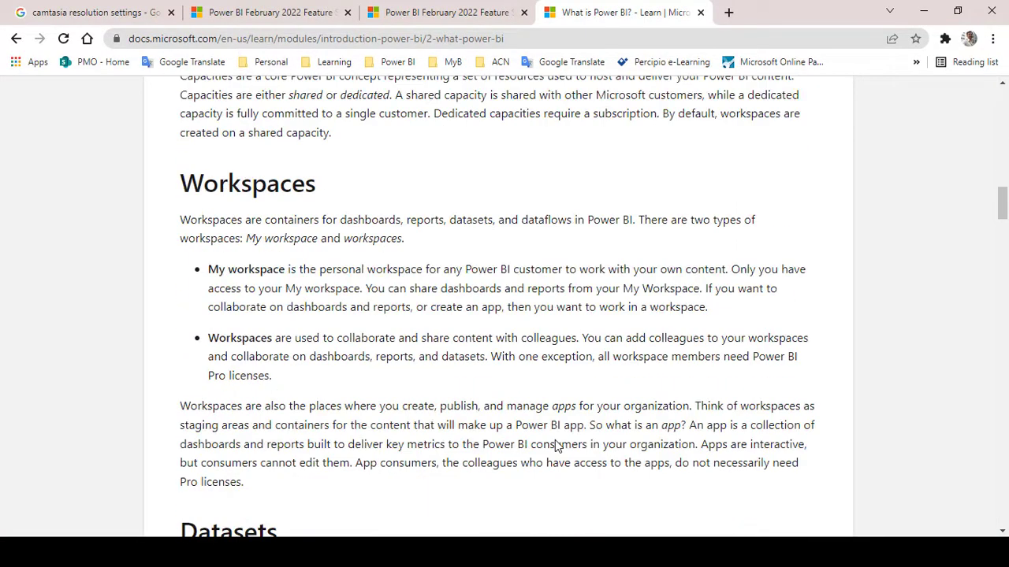
scroll(555, 442, down, 8)
scroll(196, 333, up, 8)
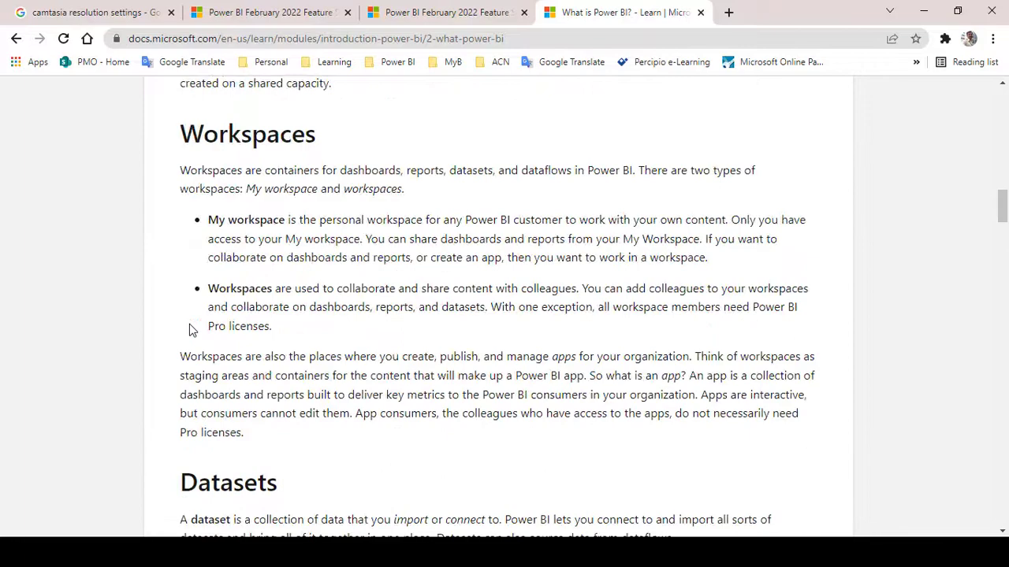
scroll(189, 330, up, 15)
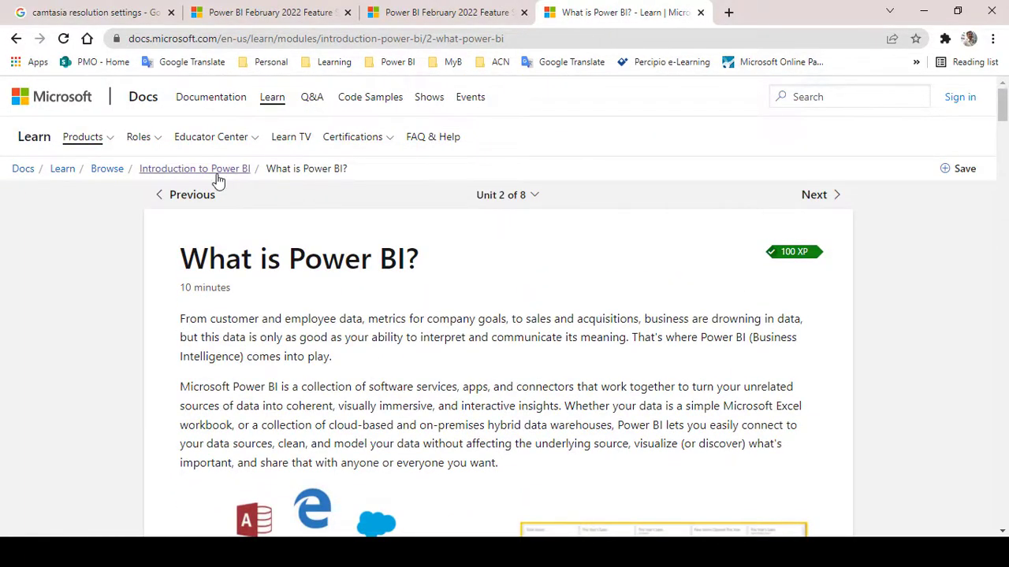
click(50, 260)
key(ctrl+w)
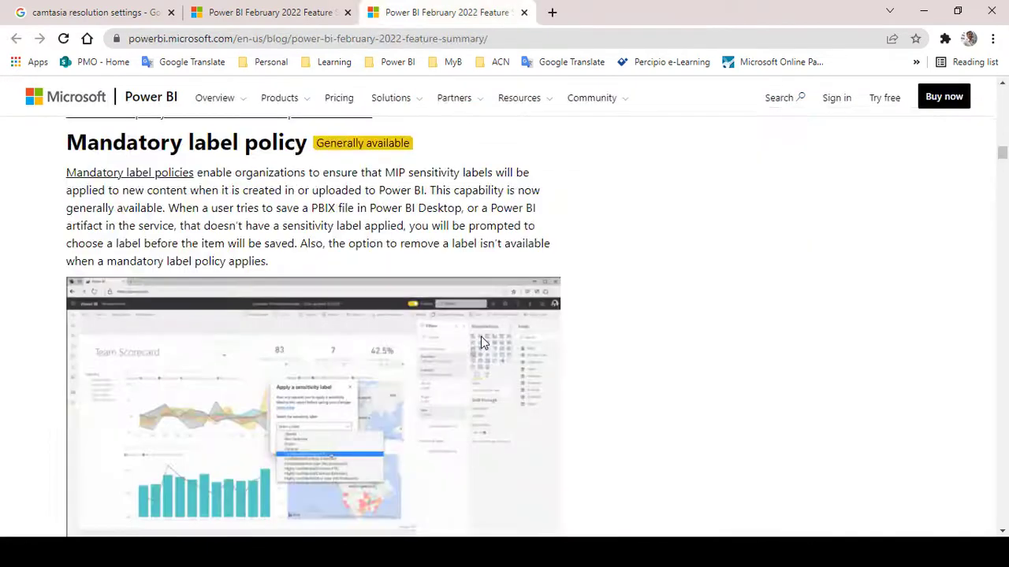
- Search YouTube for 'microsoft power bi' in a new tab and maximize the window
click(553, 18)
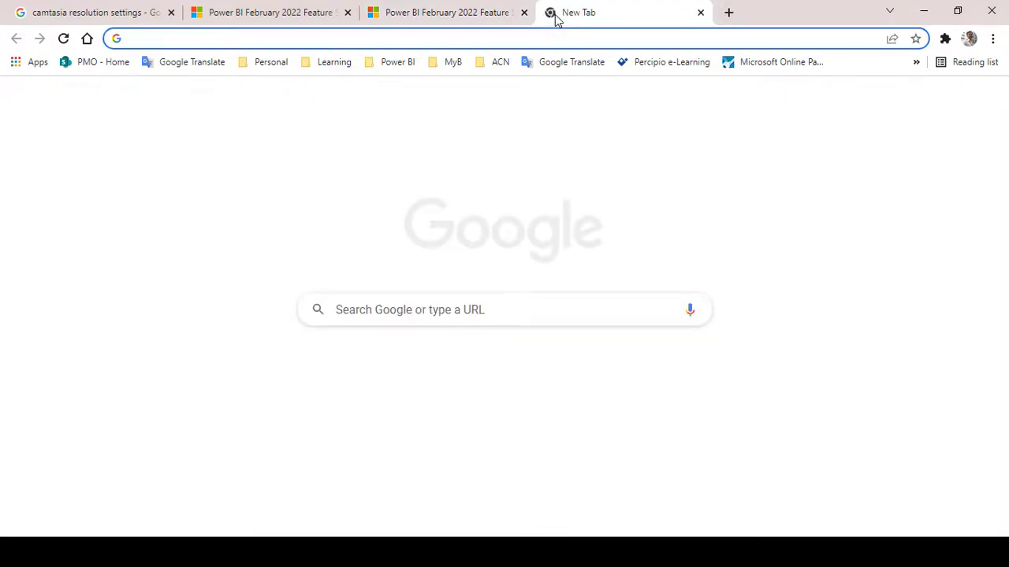
text(y)
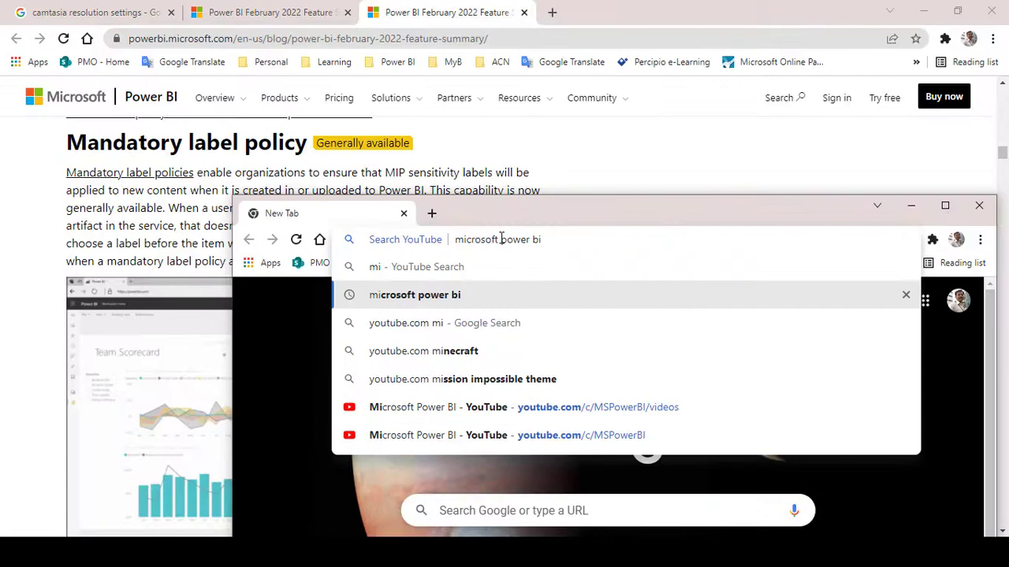
click(455, 295)
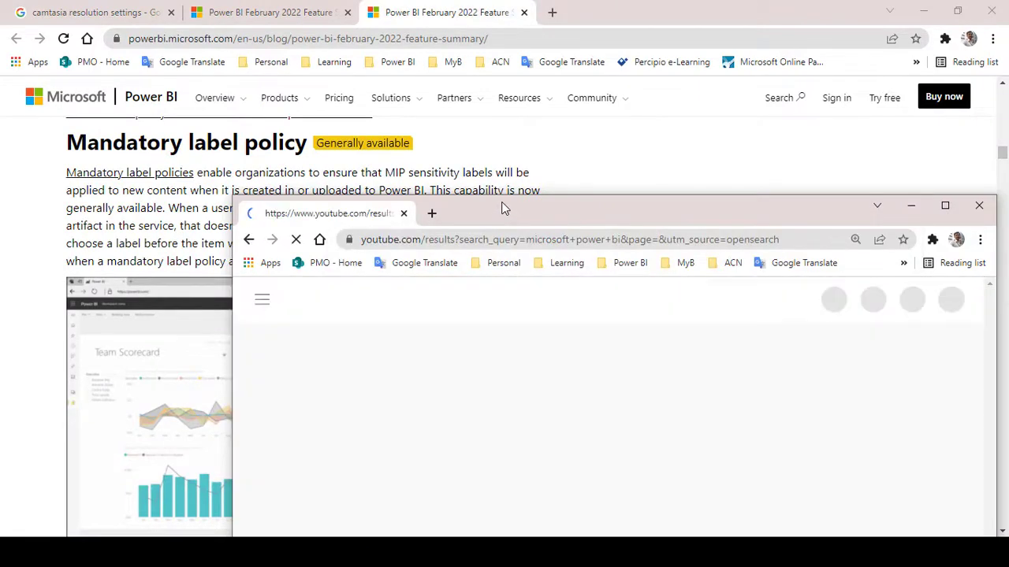
double_click(505, 209)
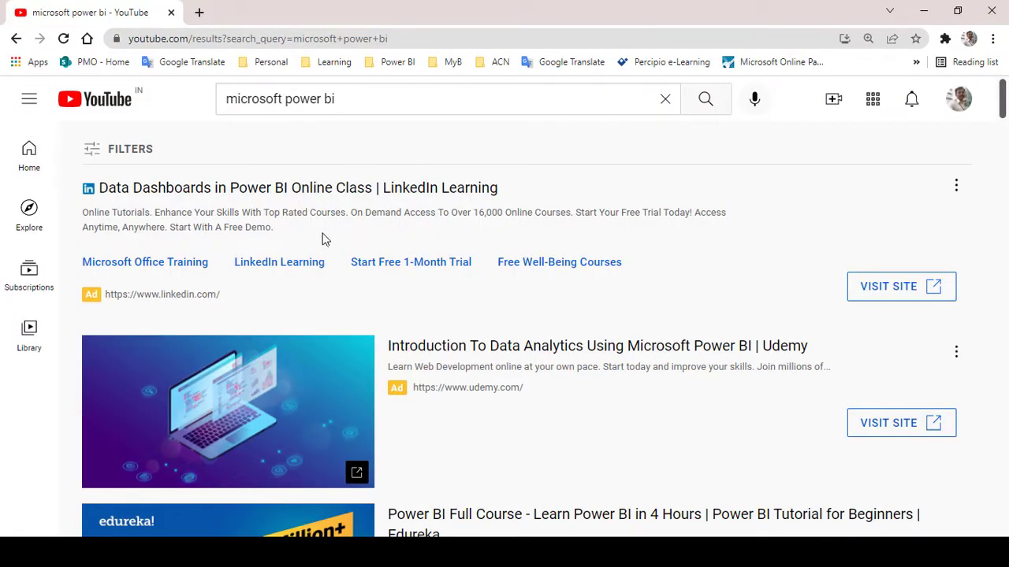
click(357, 99)
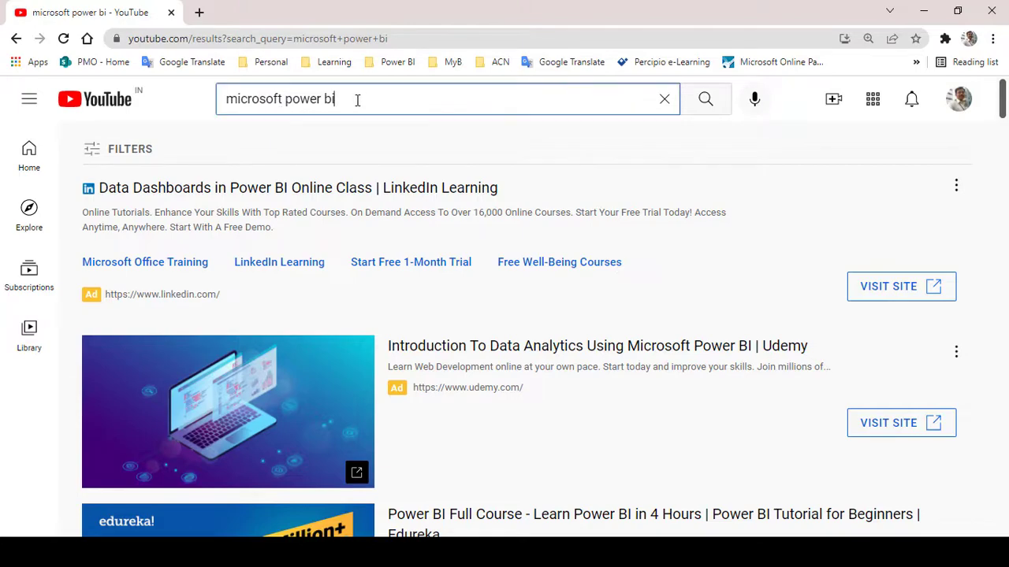
click(640, 162)
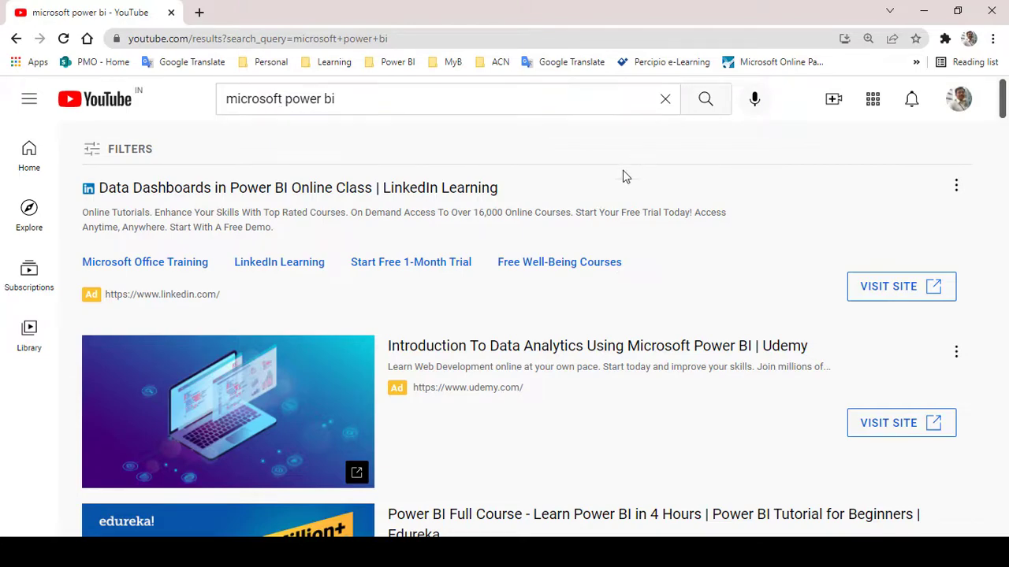
scroll(570, 344, down, 5)
scroll(570, 344, up, 6)
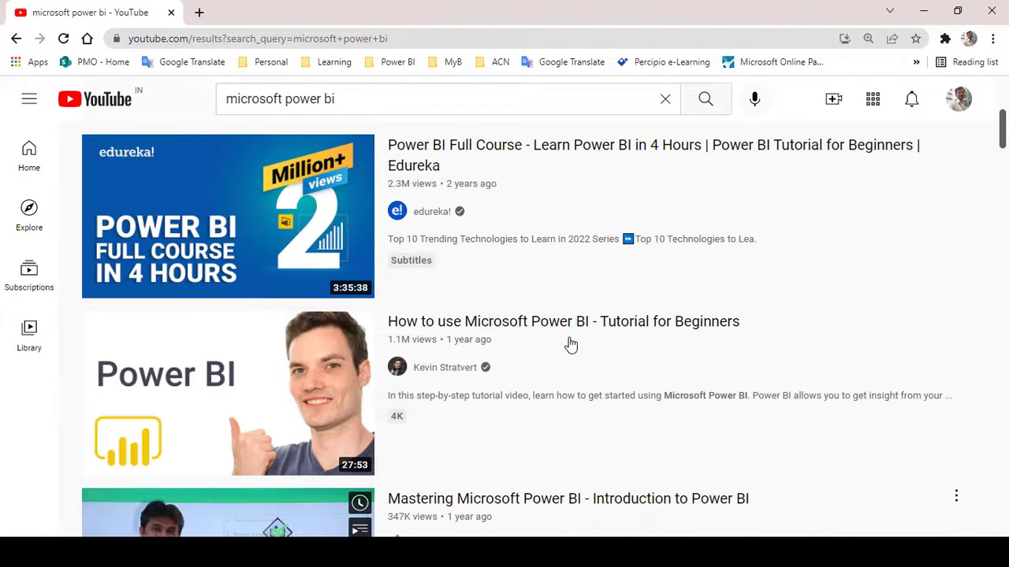
scroll(569, 343, down, 10)
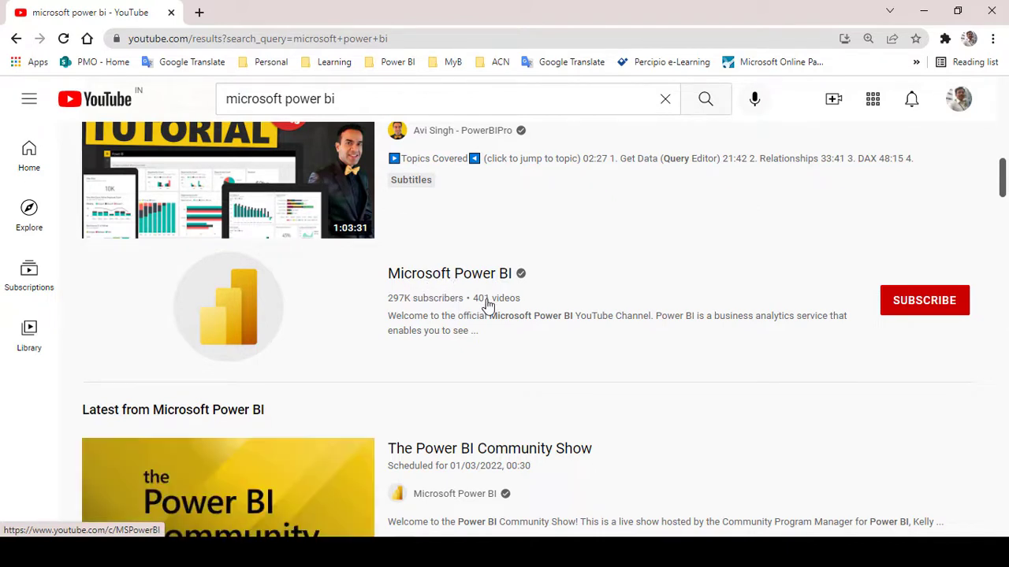
- Open the Microsoft Power BI channel and scroll its home page to the February 2022 update video
click(455, 275)
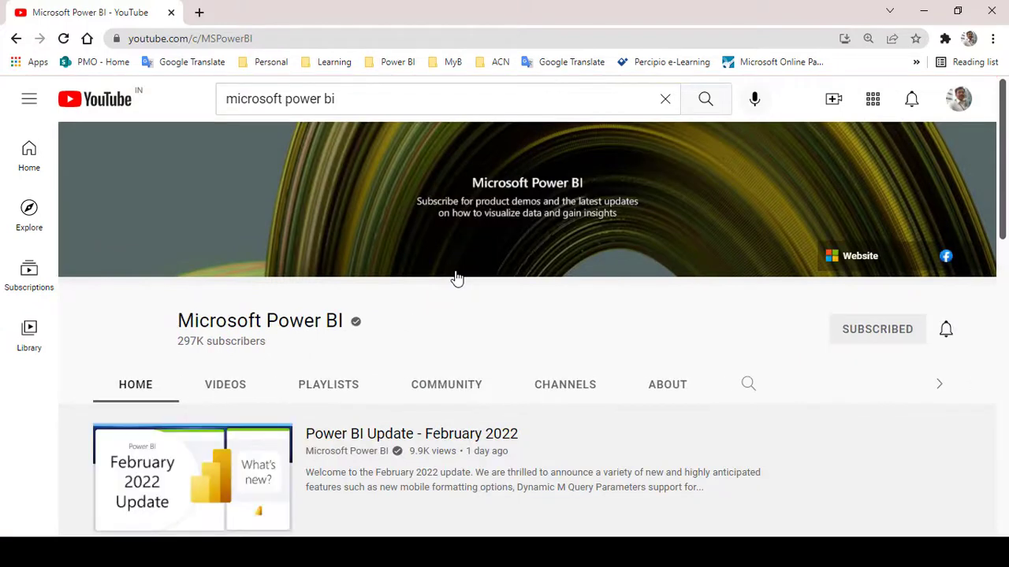
scroll(544, 402, down, 3)
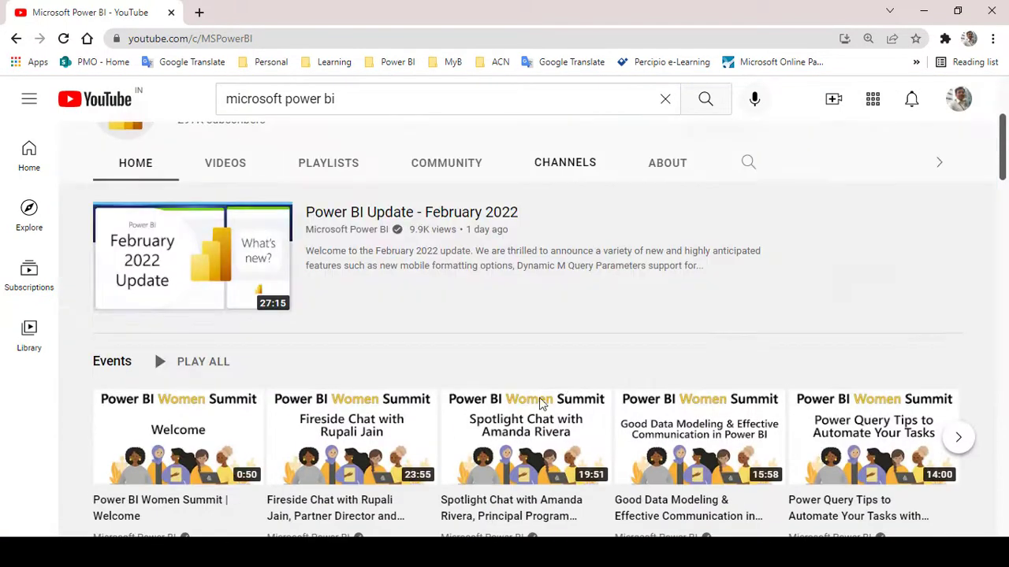
scroll(523, 413, up, 3)
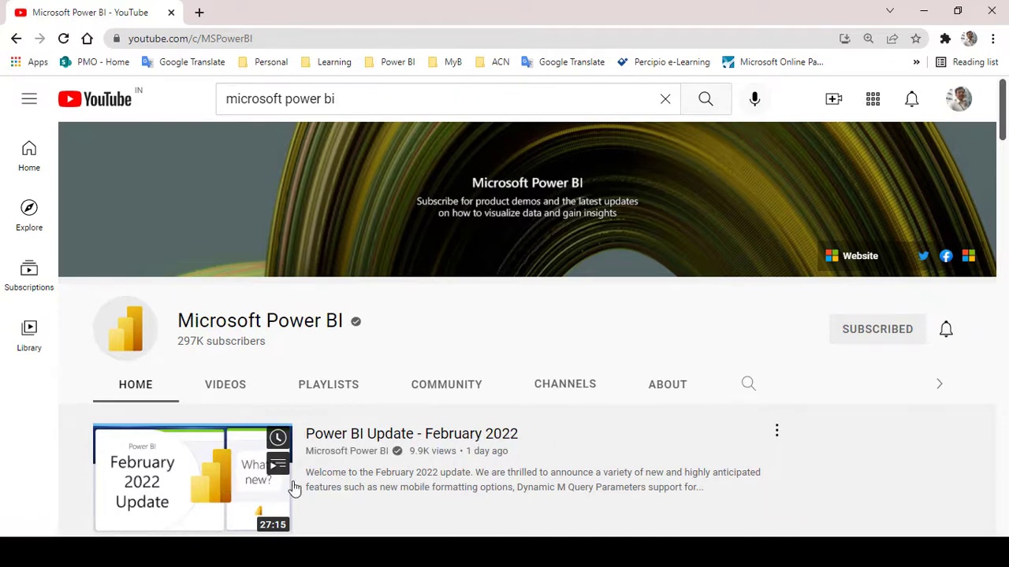
scroll(254, 466, down, 1)
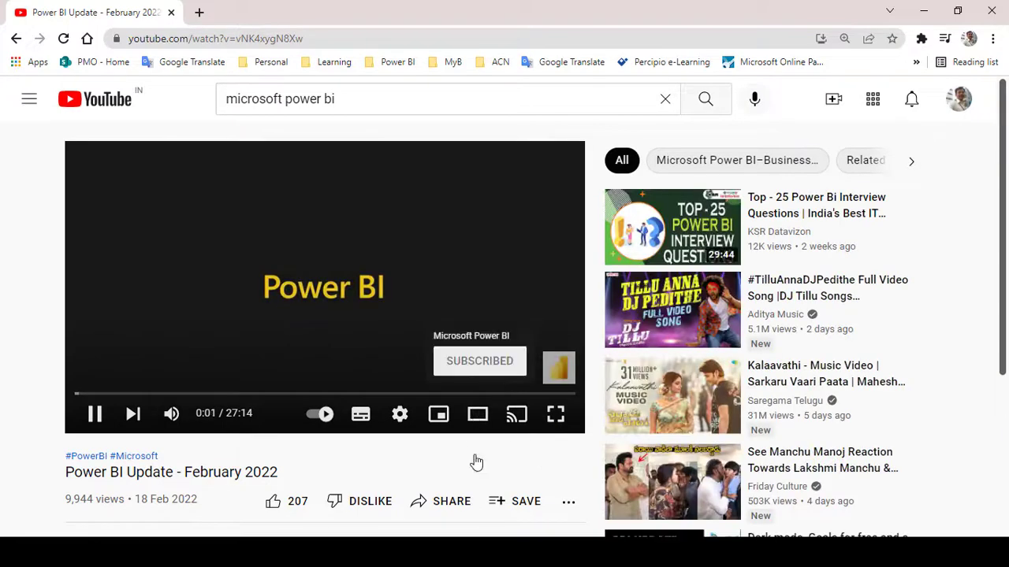
- Play the 'Power BI Update - February 2022' video in full screen
click(556, 414)
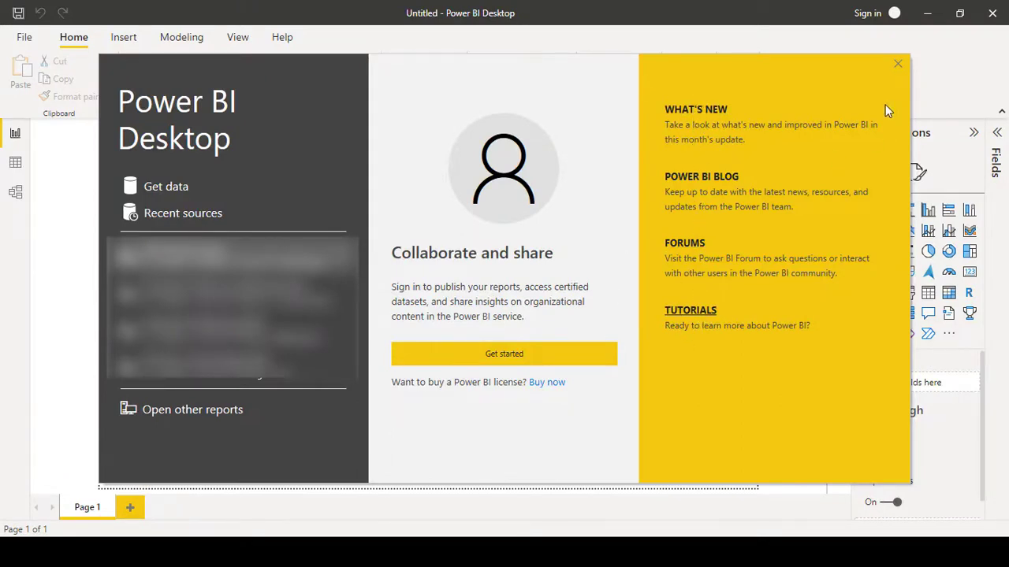
- Dismiss the Power BI welcome screen and launch Microsoft Store by searching 'store' in Start
click(896, 64)
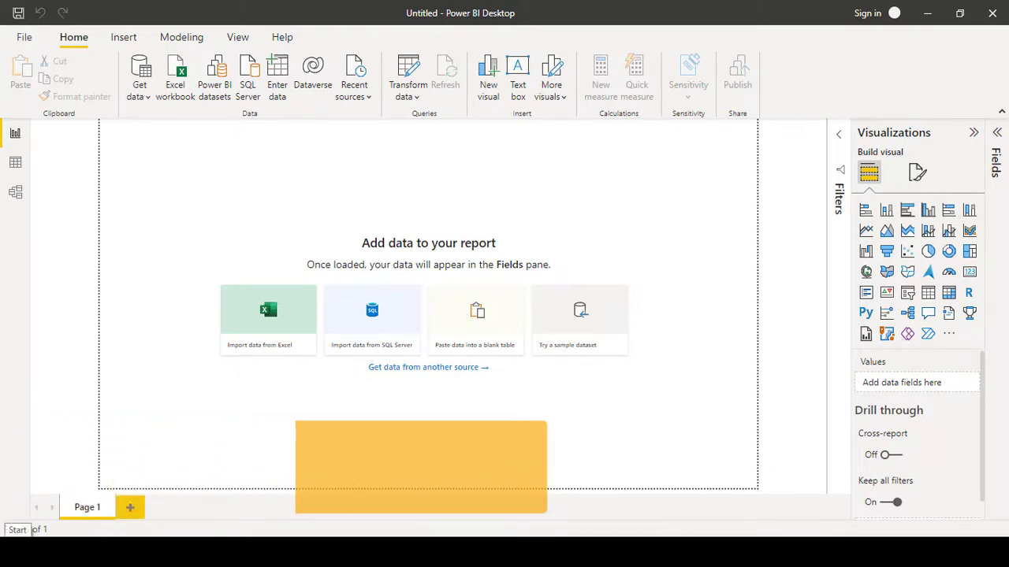
click(15, 551)
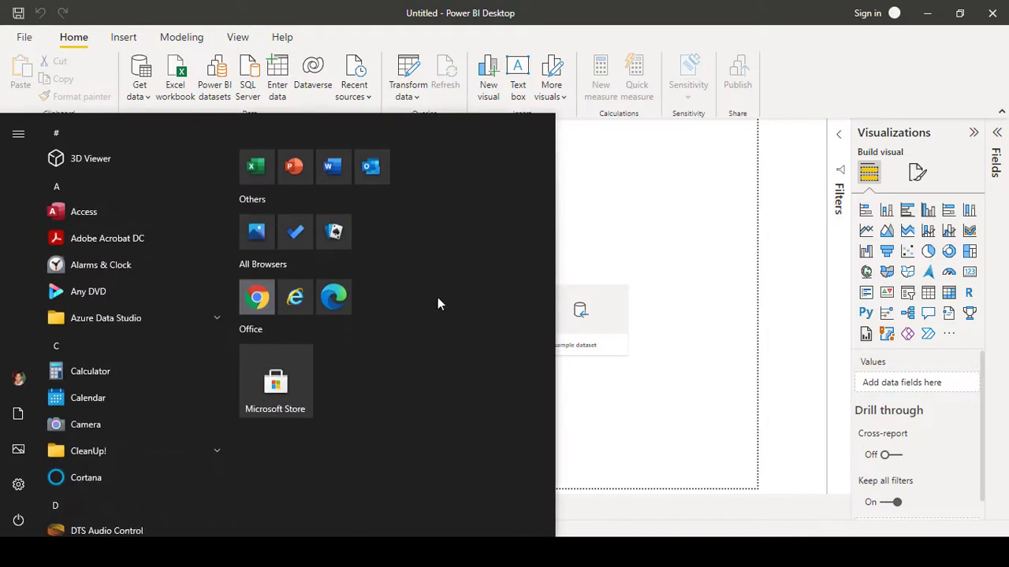
text(s)
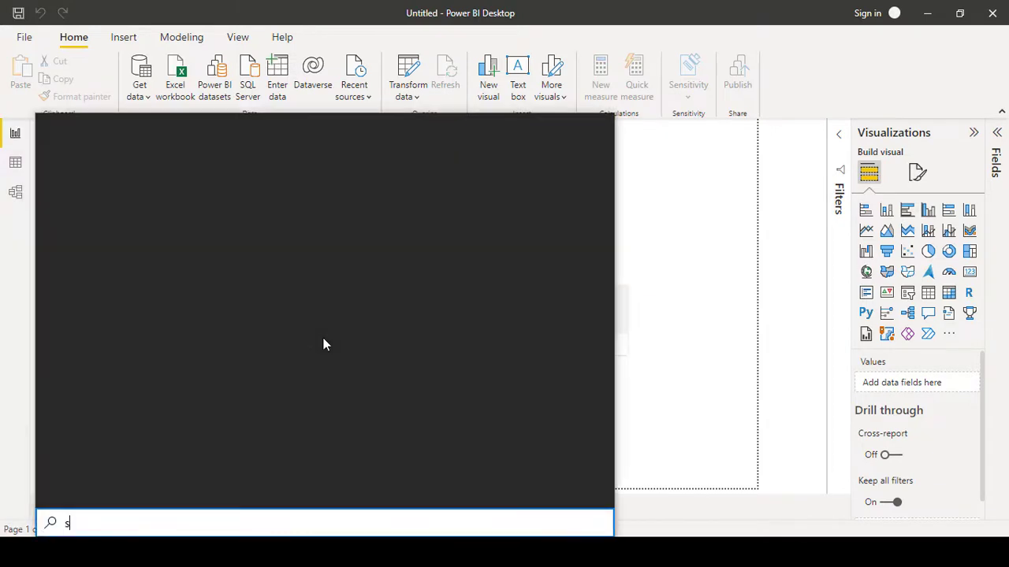
text(tore)
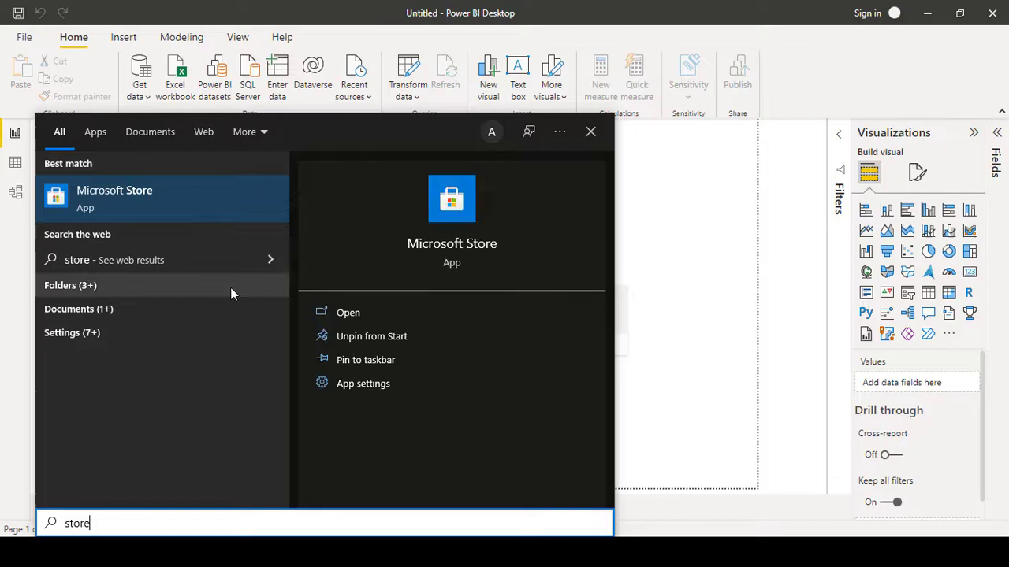
click(176, 203)
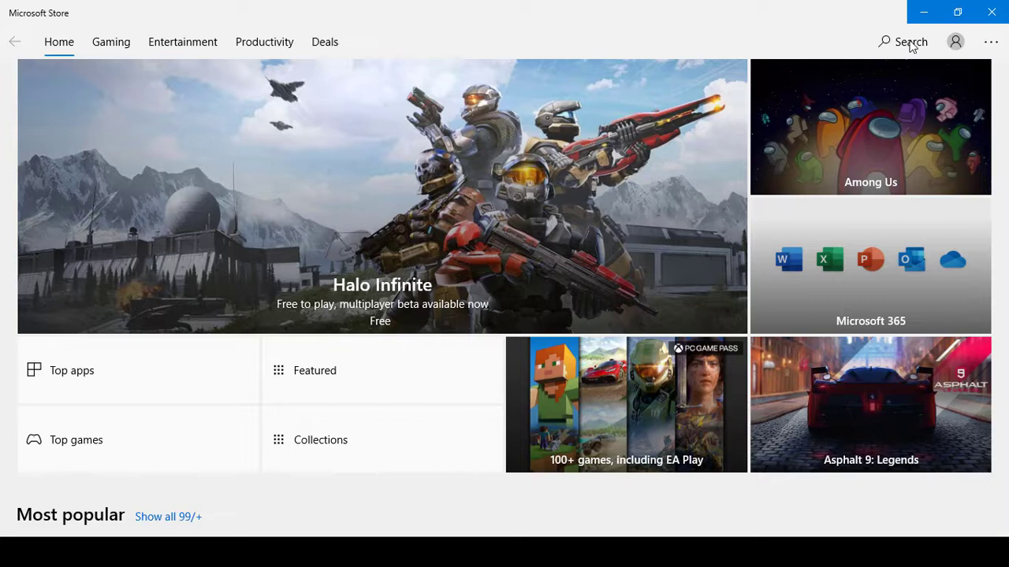
- Search Microsoft Store for 'power bi' to list Power BI Desktop as Installed
click(908, 44)
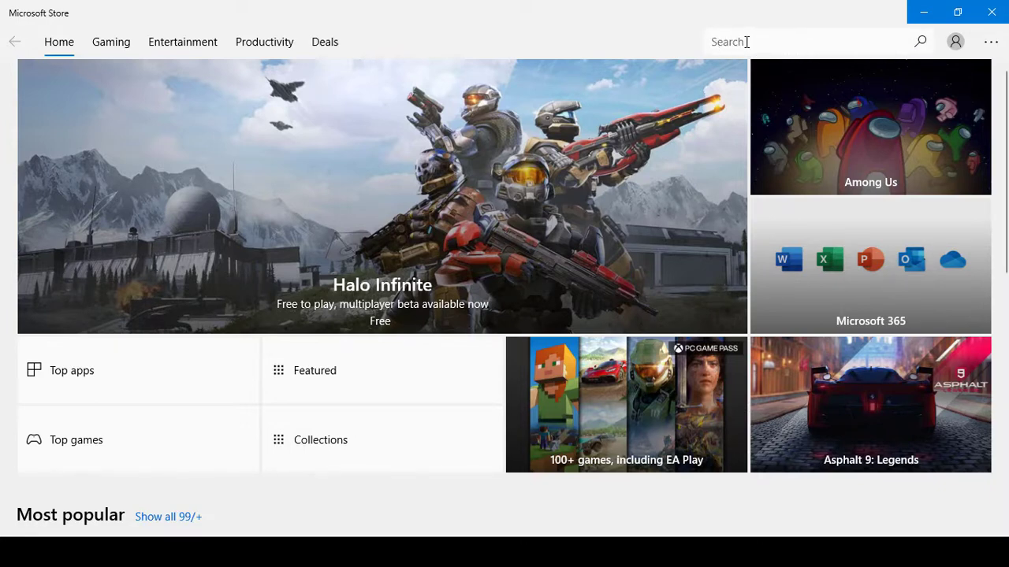
click(861, 44)
text(power )
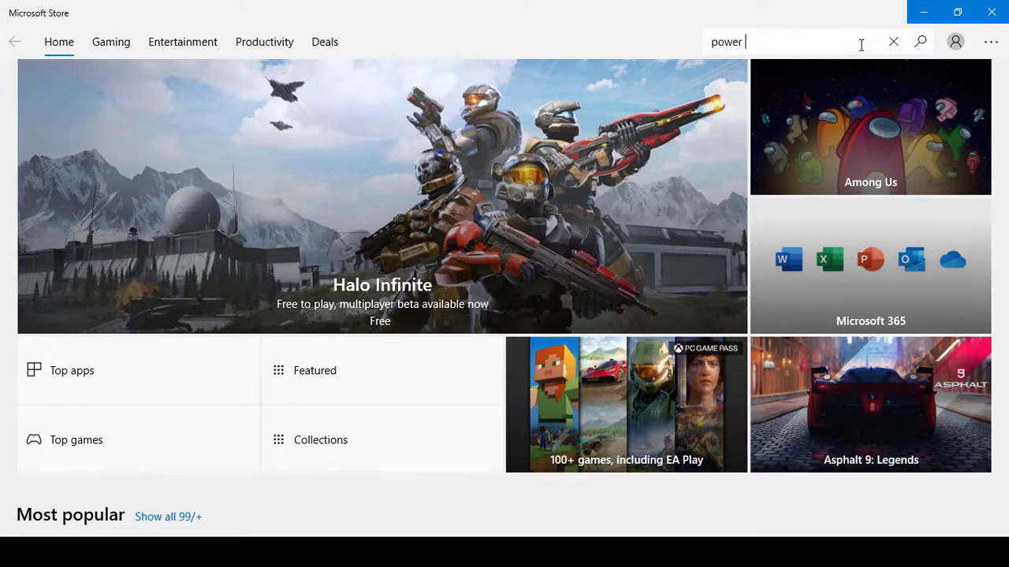
text(bi)
key(Return)
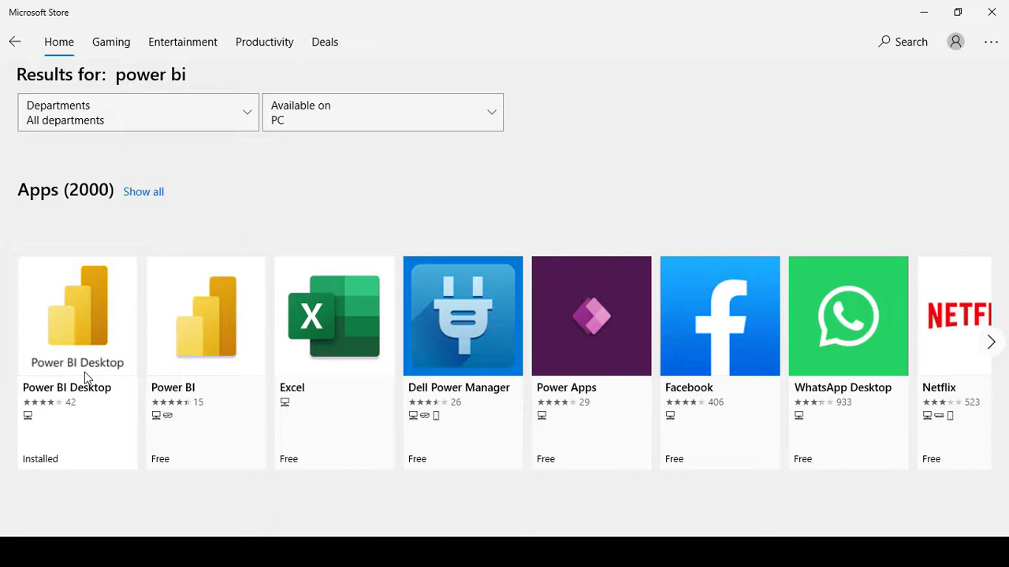
- Open the Power BI Desktop product page and show its extra options menu
click(89, 321)
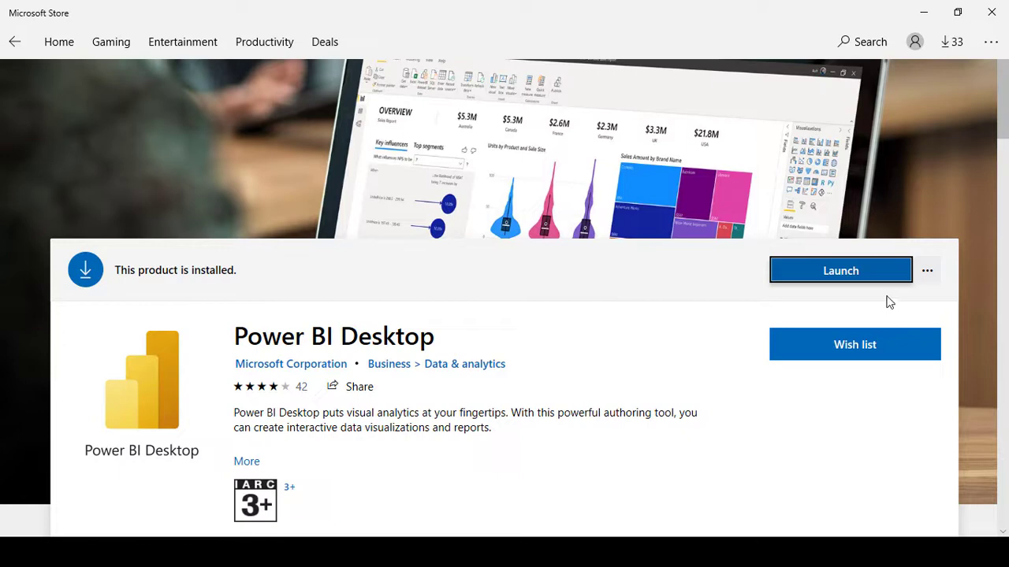
click(930, 275)
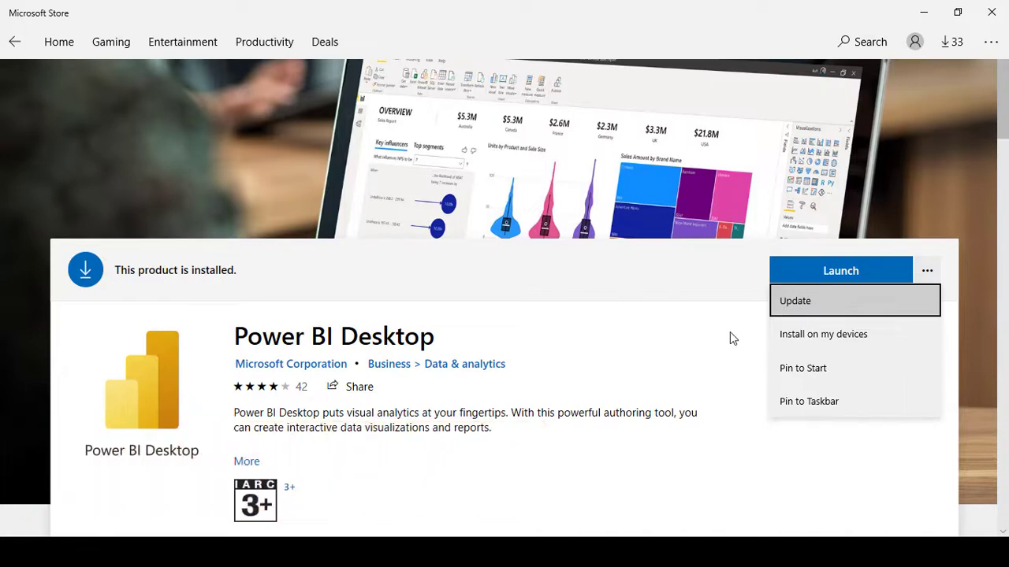
- Choose Update for Power BI Desktop and let the download and install finish
click(893, 299)
click(927, 272)
click(799, 306)
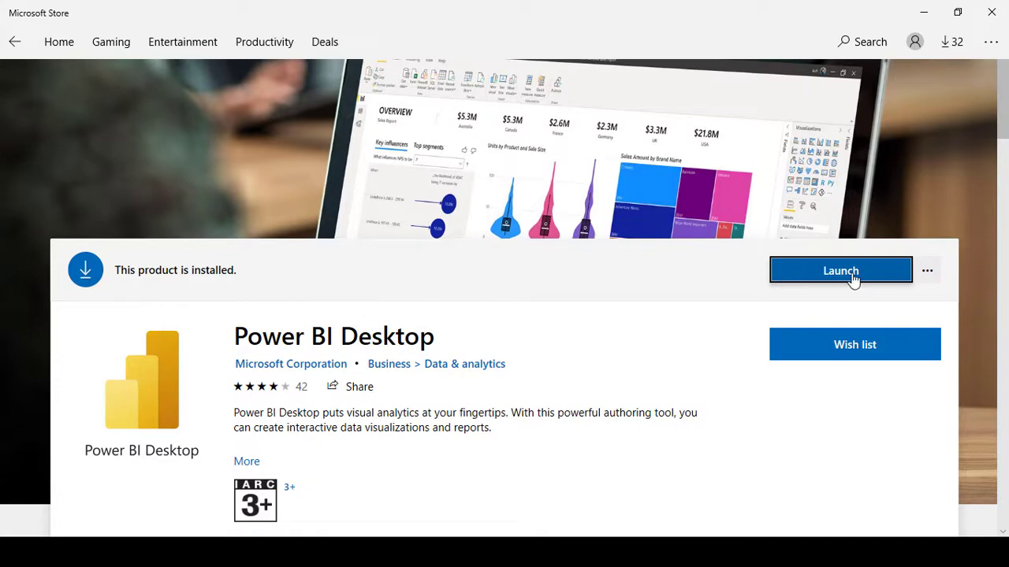
- Dismiss the Windows search panel and launch the updated Power BI Desktop from its Store page
key(super)
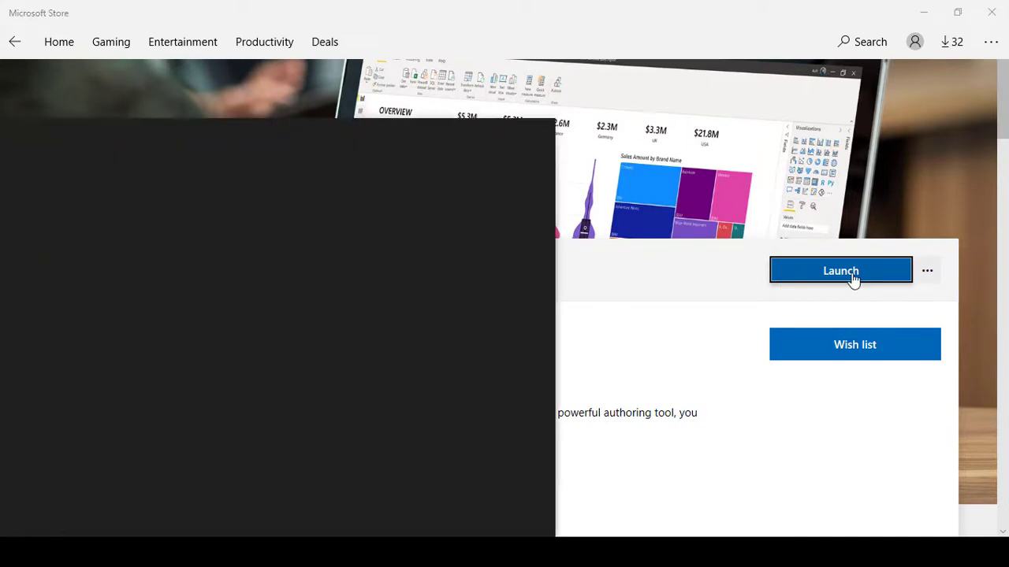
key(super)
text(powe)
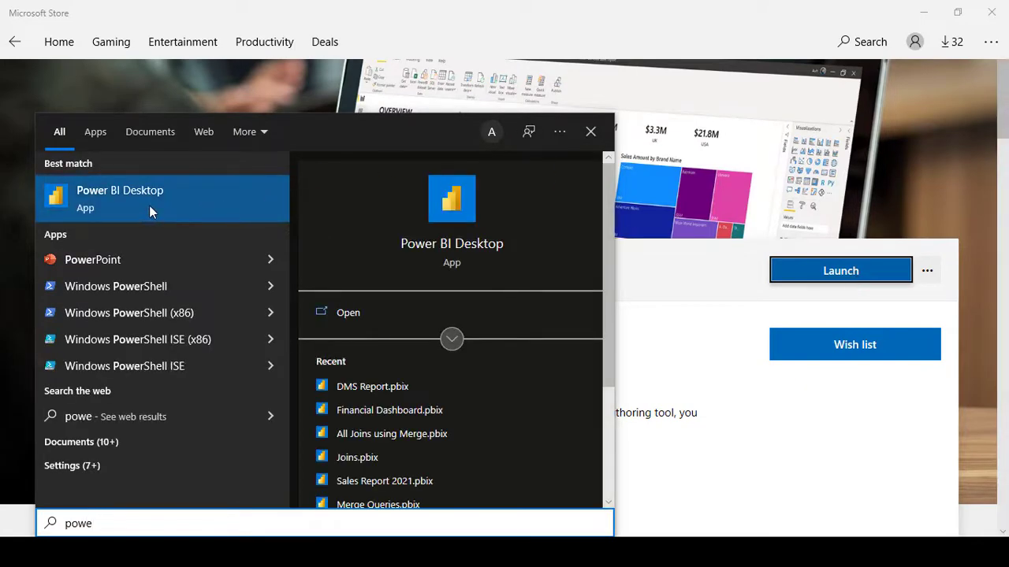
click(665, 342)
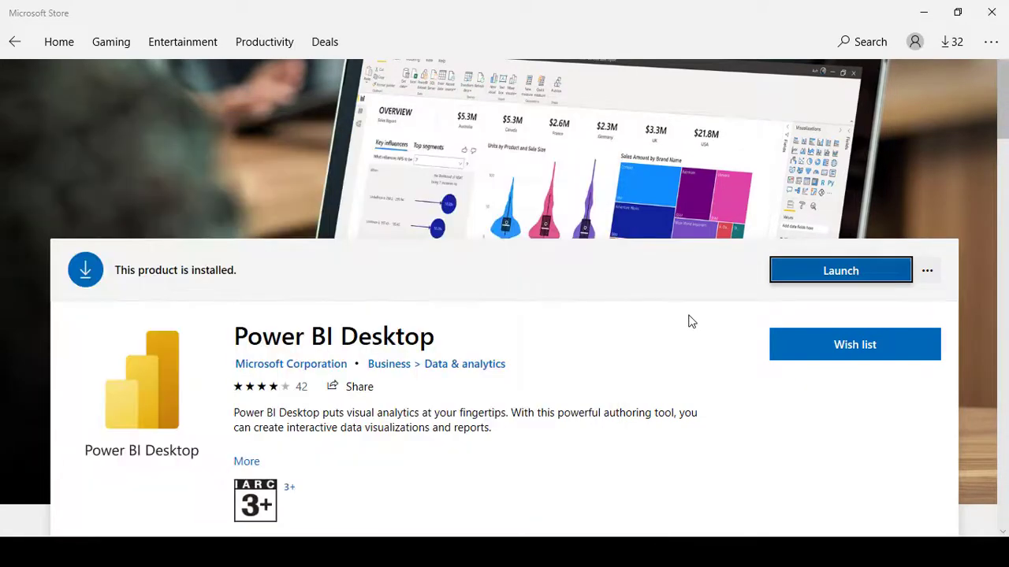
click(844, 277)
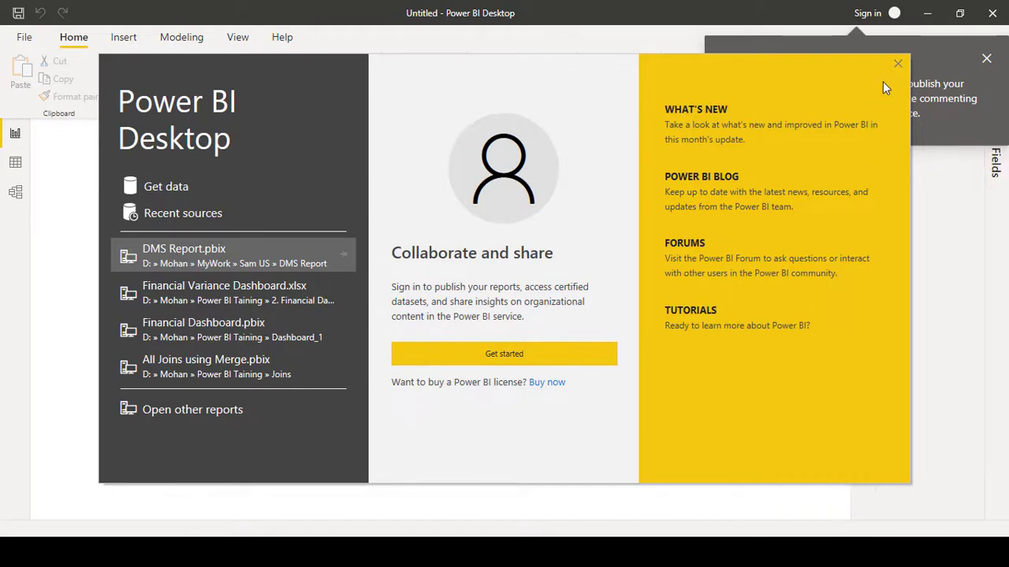
- Close the Power BI Desktop welcome screen
click(898, 66)
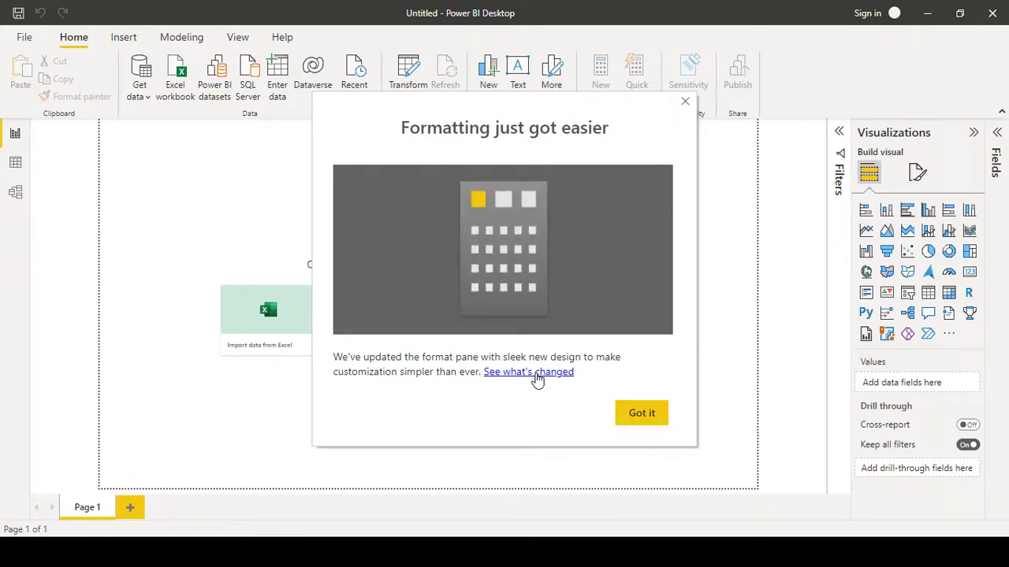
- Dismiss the formatting announcement and open Options via File > Options and settings
click(639, 418)
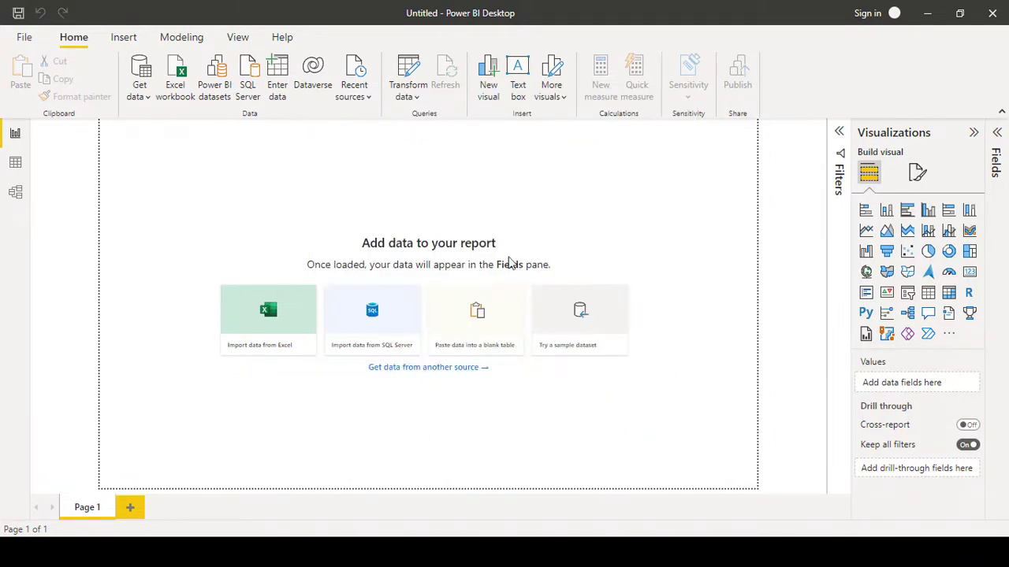
click(24, 37)
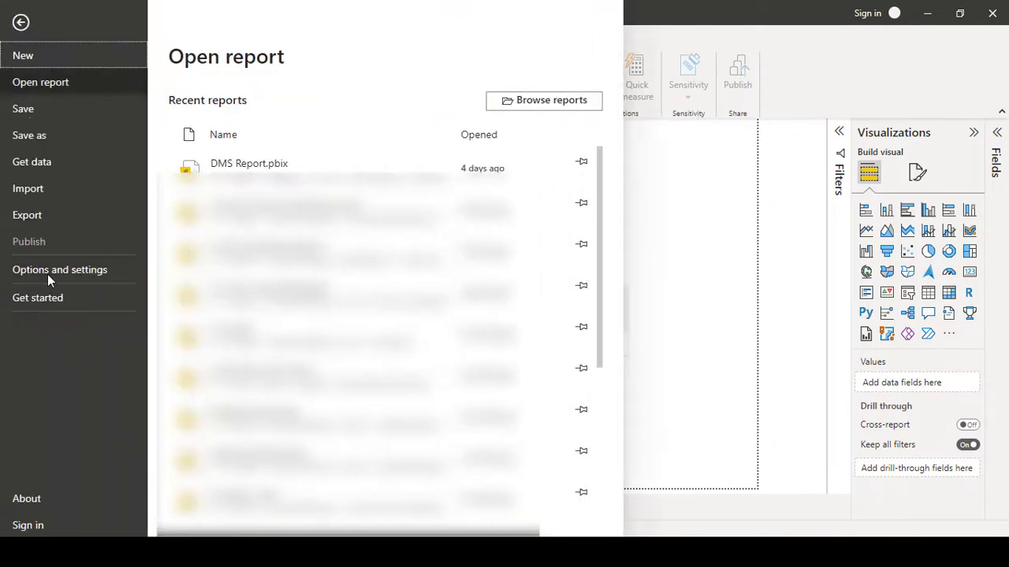
click(25, 24)
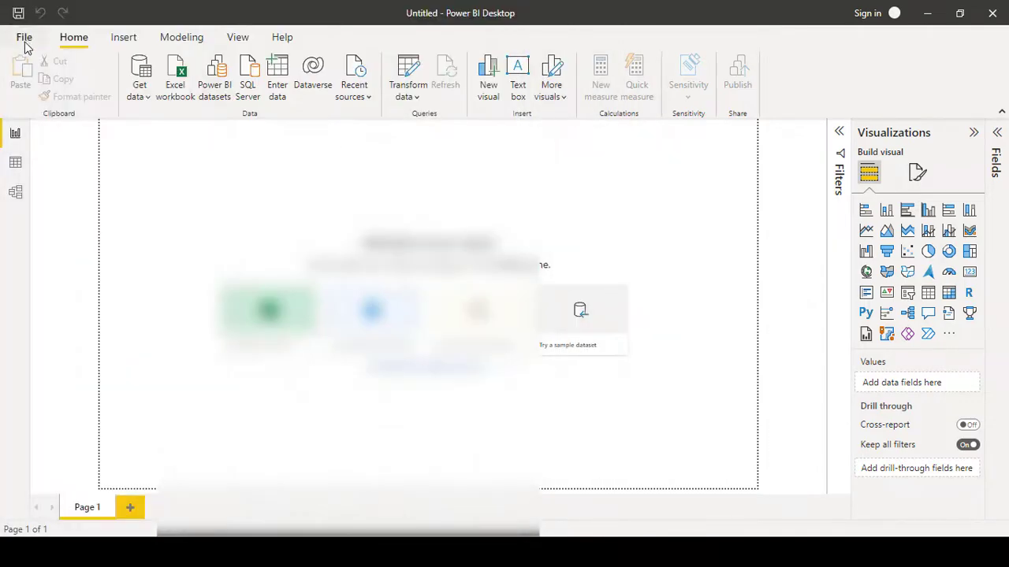
click(25, 41)
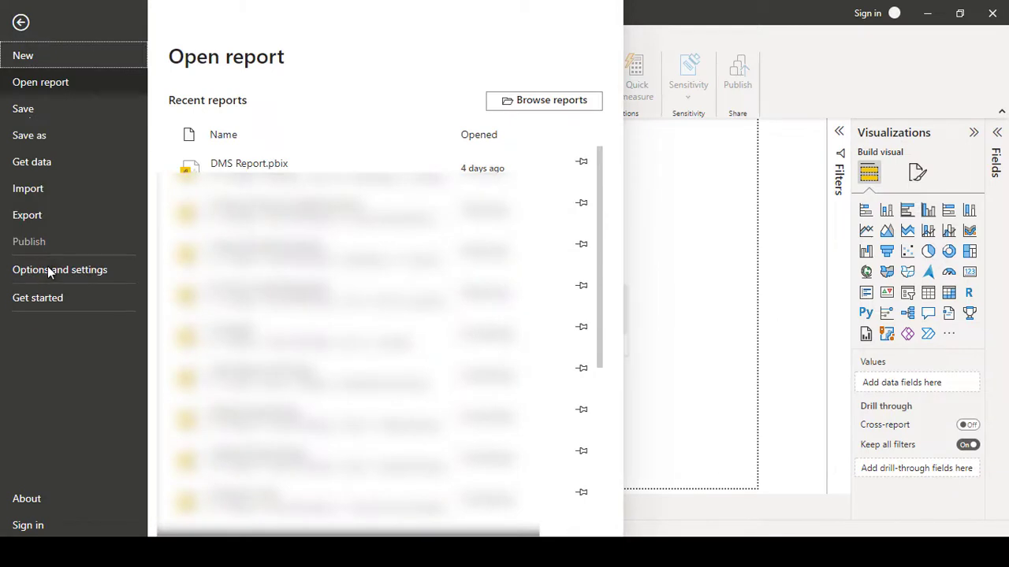
click(48, 271)
click(204, 105)
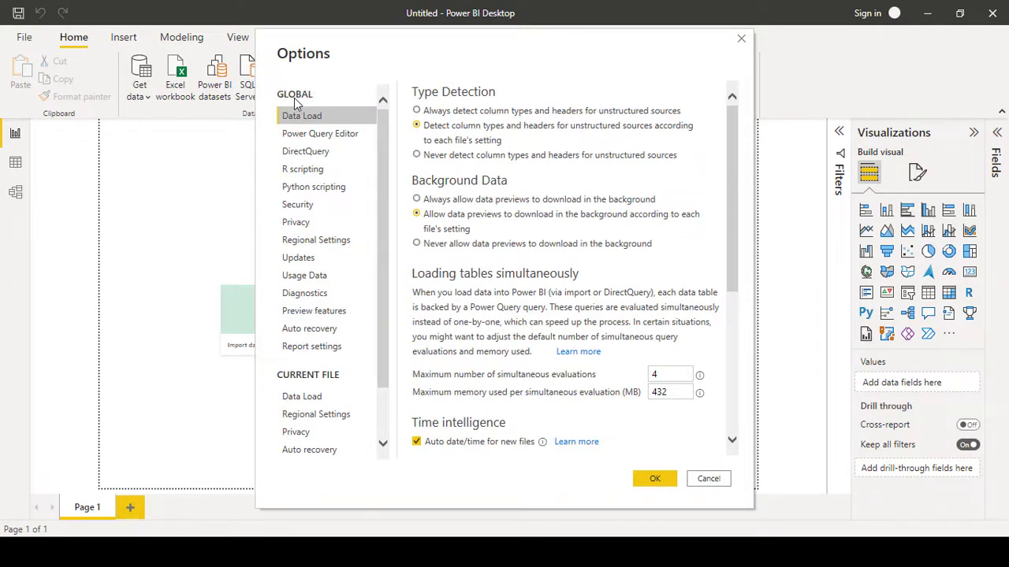
- In Preview features, switch Scorecard visual off and back on, then save with OK
click(307, 315)
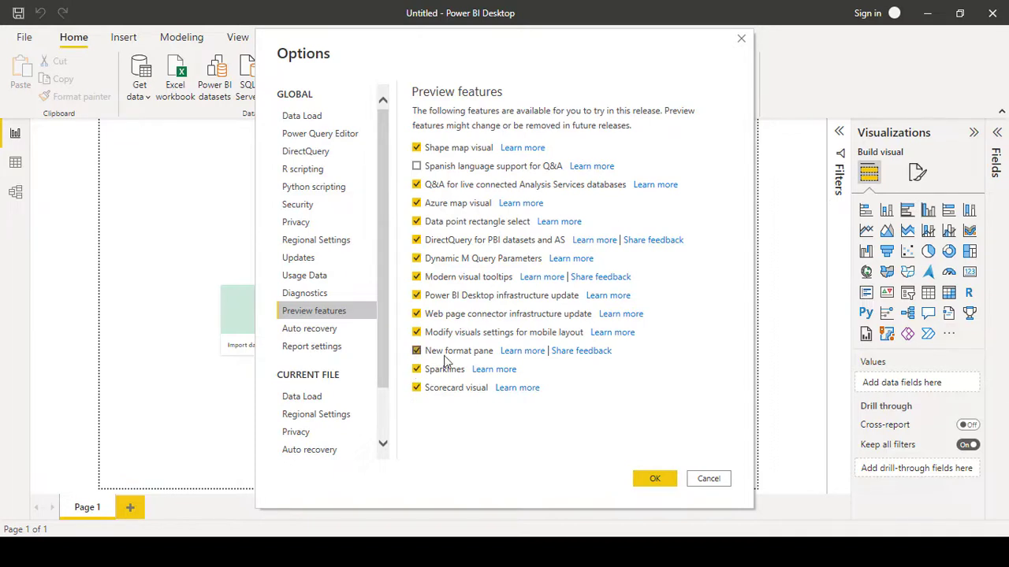
click(417, 388)
click(417, 389)
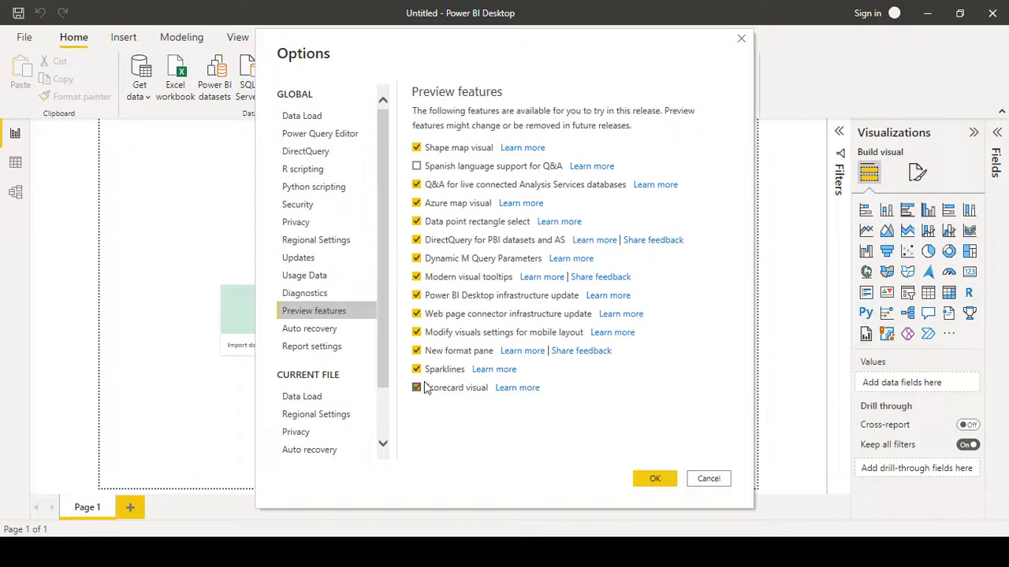
click(659, 482)
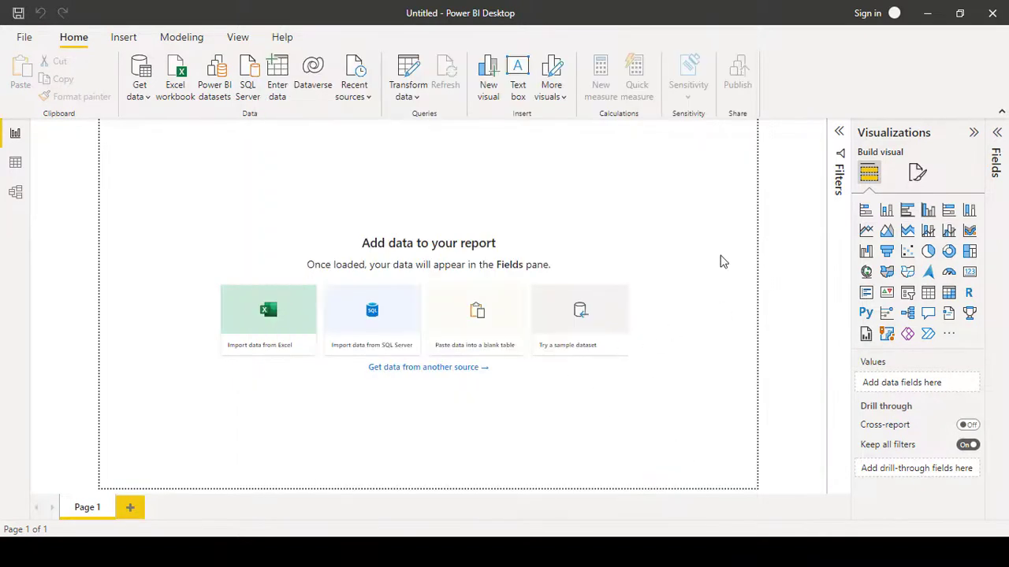